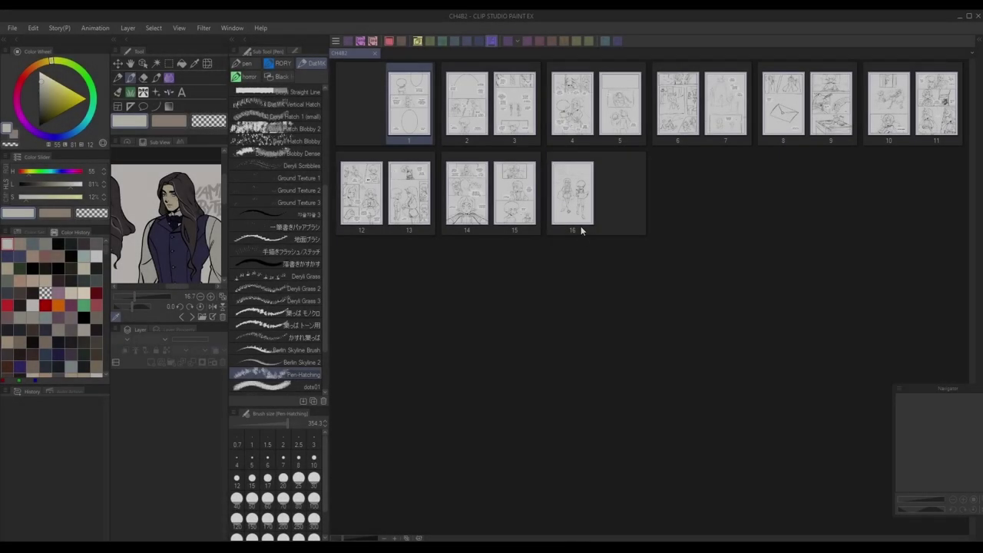
- Show and delete the default and modified speech bubble layers, then pick the Balloon tool
scroll(698, 216, up, 2)
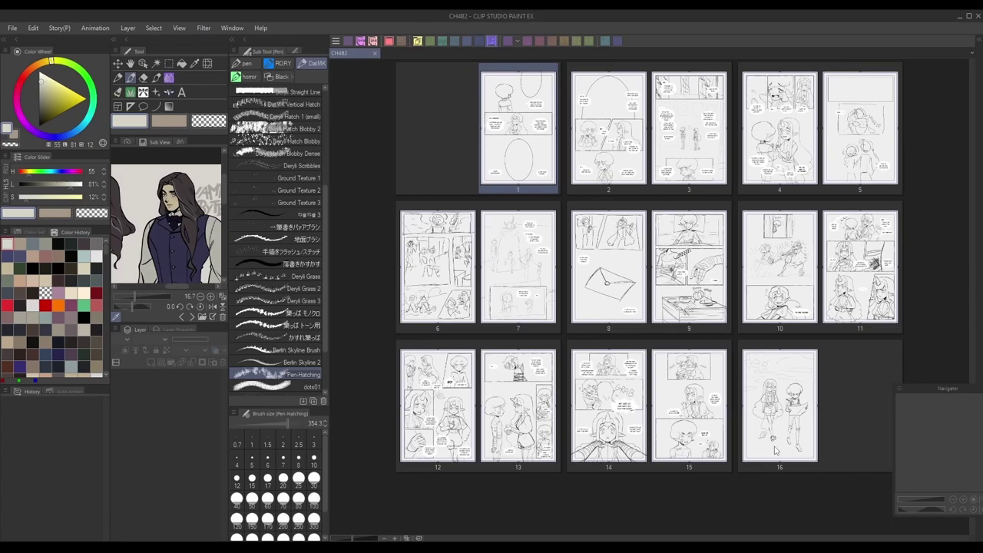
scroll(772, 427, up, 4)
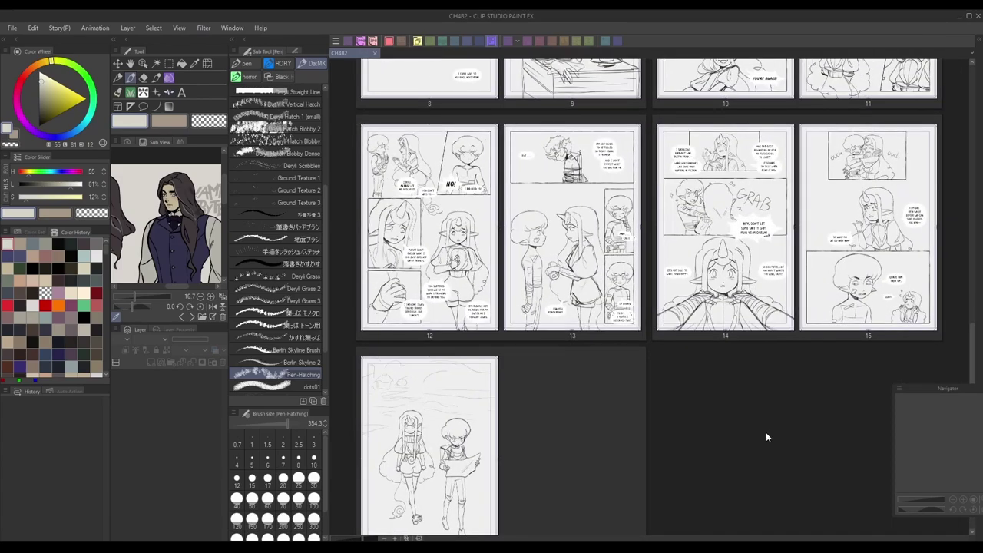
scroll(765, 437, up, 5)
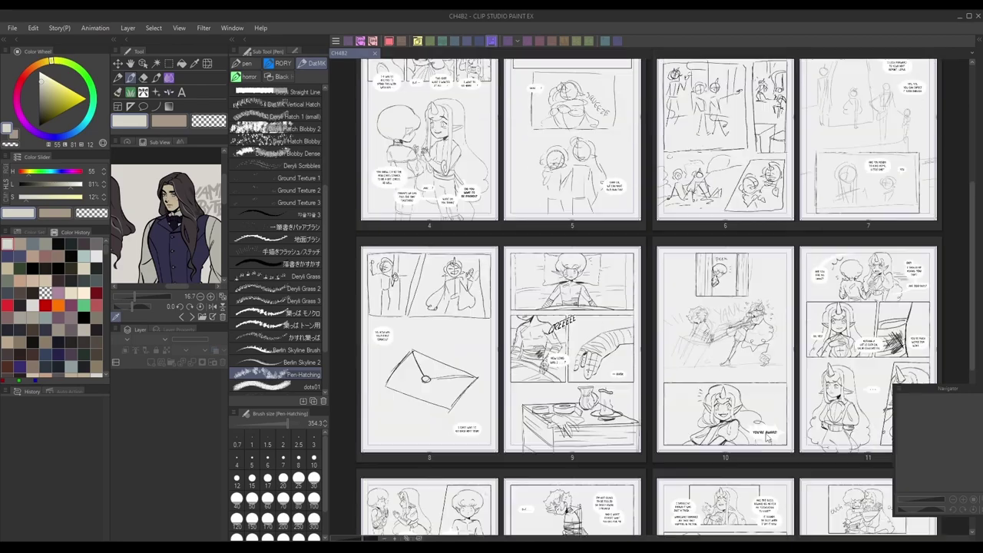
scroll(766, 438, down, 8)
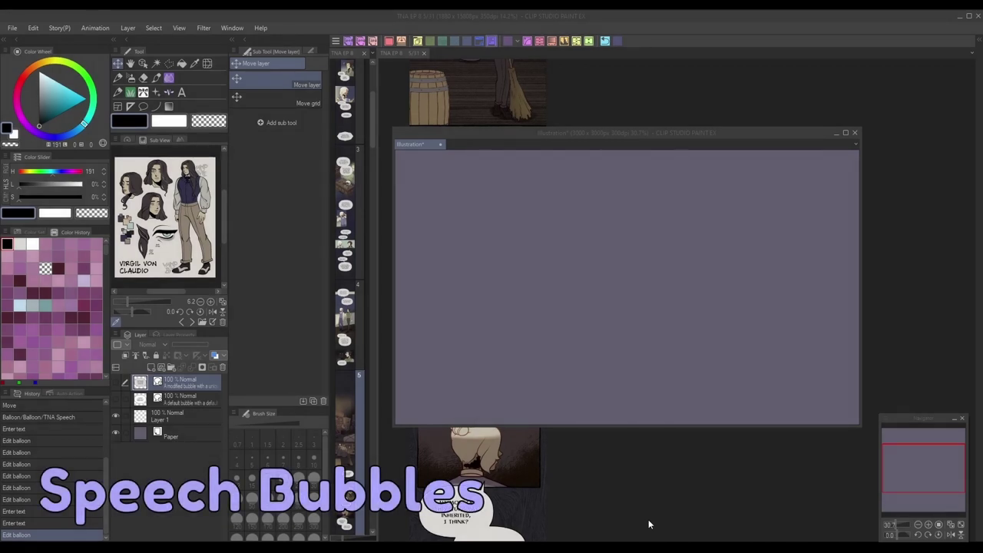
click(116, 399)
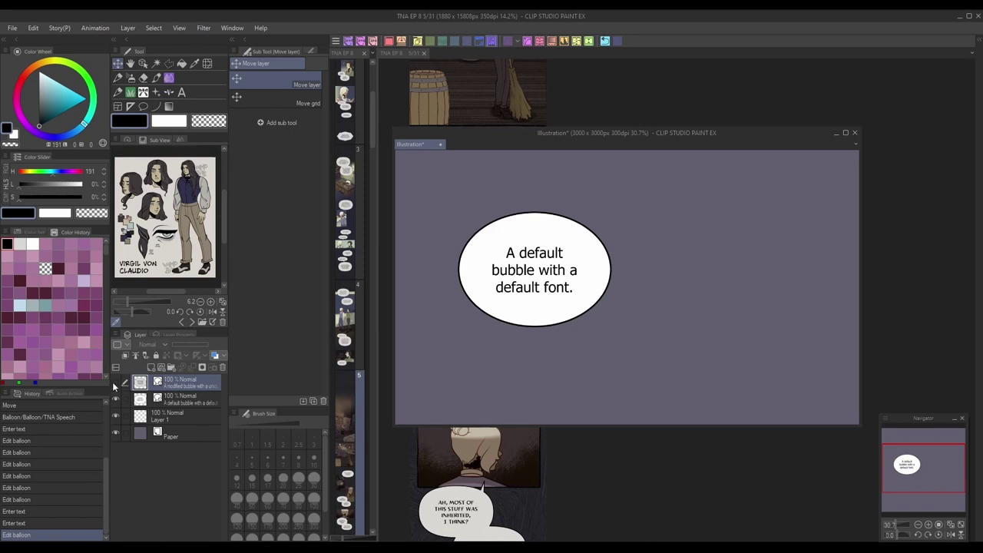
click(116, 382)
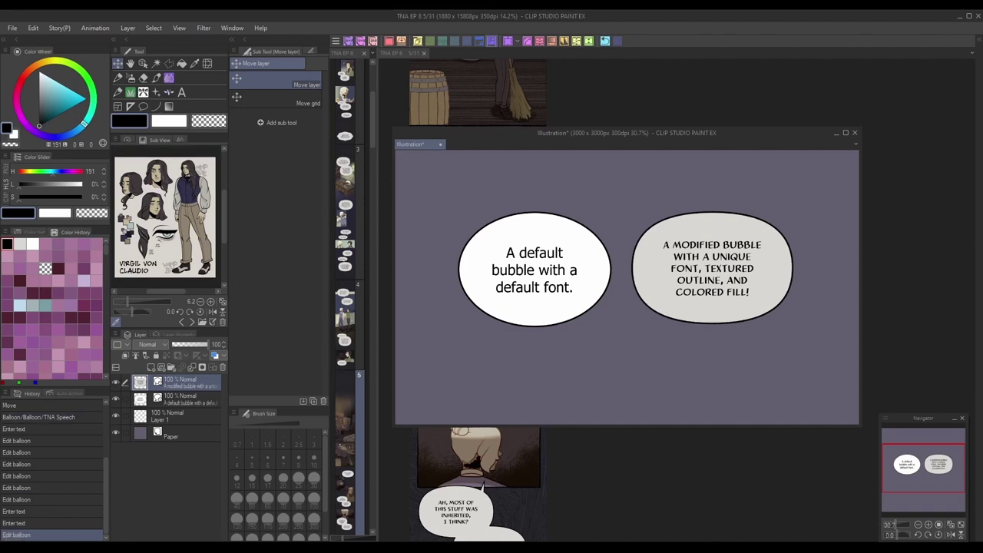
key(Delete)
key(Delete)
click(141, 107)
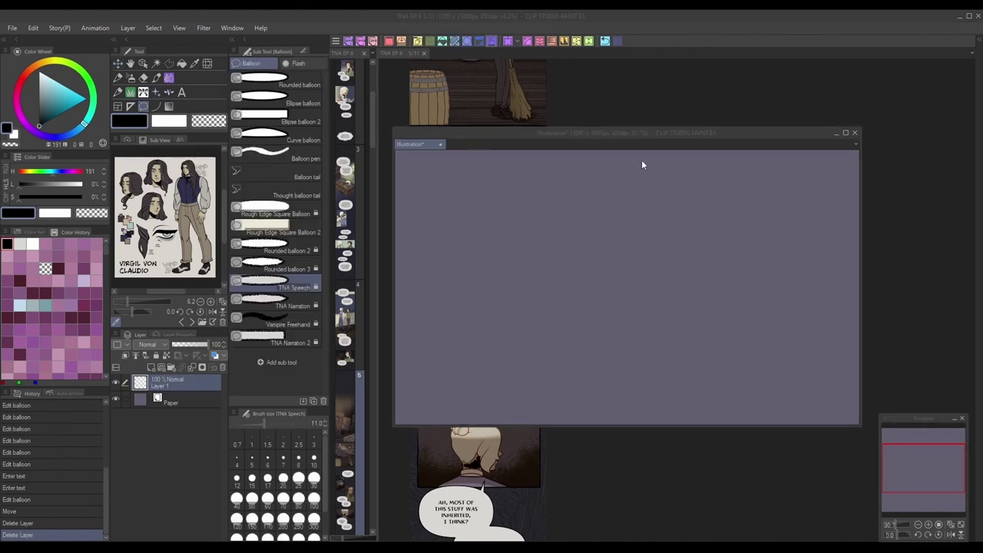
- Duplicate the Rounded balloon sub tool and name the copy 'New Bubble'
click(622, 135)
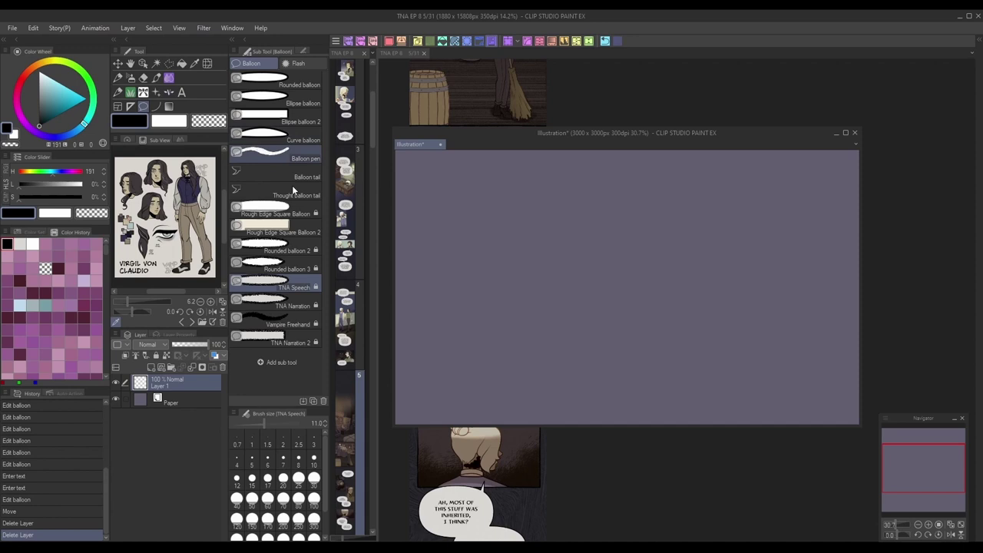
right_click(295, 79)
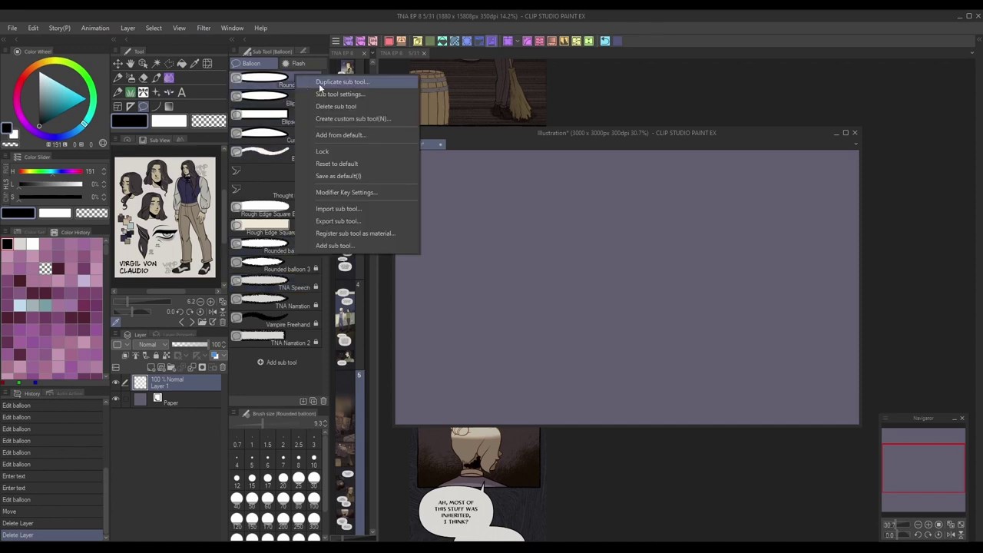
click(319, 83)
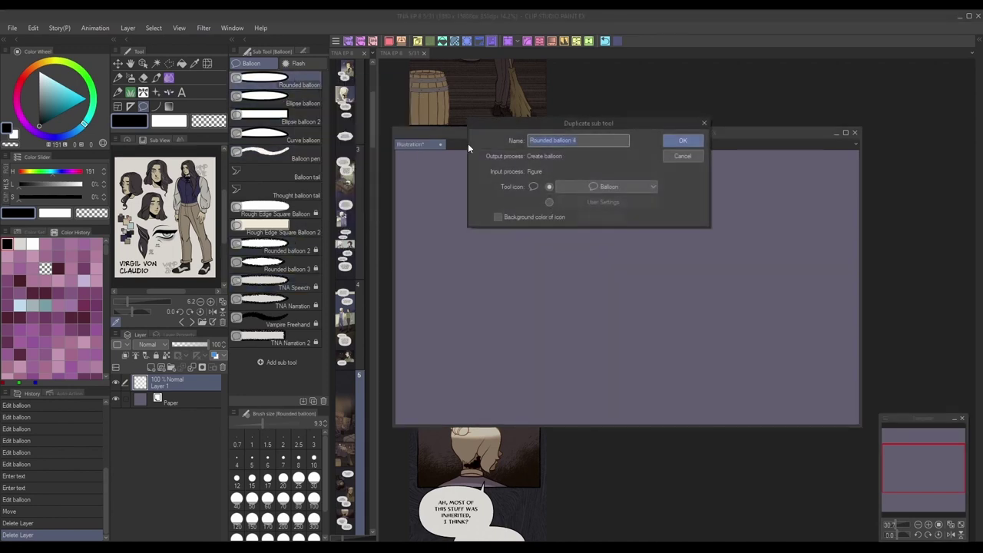
text(New Bubble)
click(683, 144)
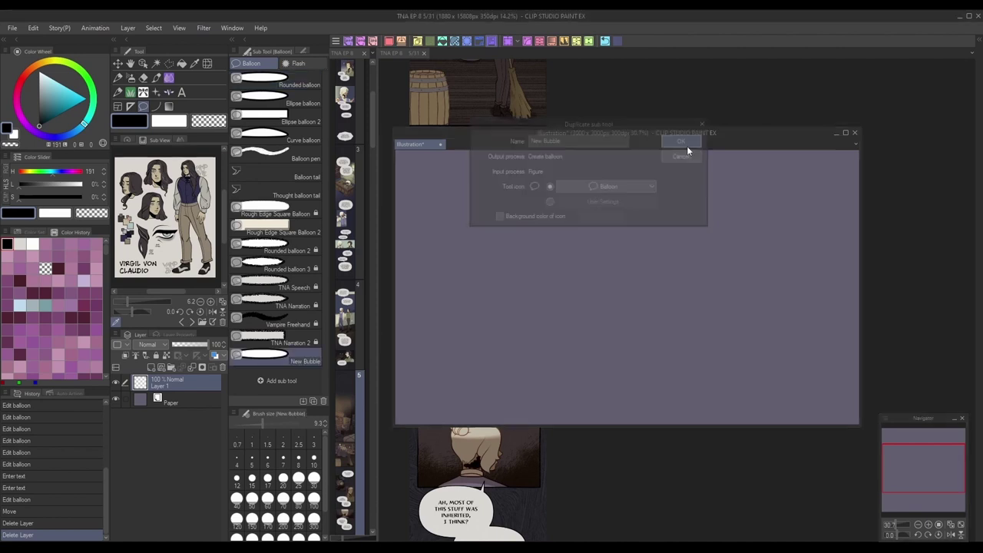
- Keep the rounded rectangle shape and set New Bubble's fill to the colour E0D8CD
click(303, 51)
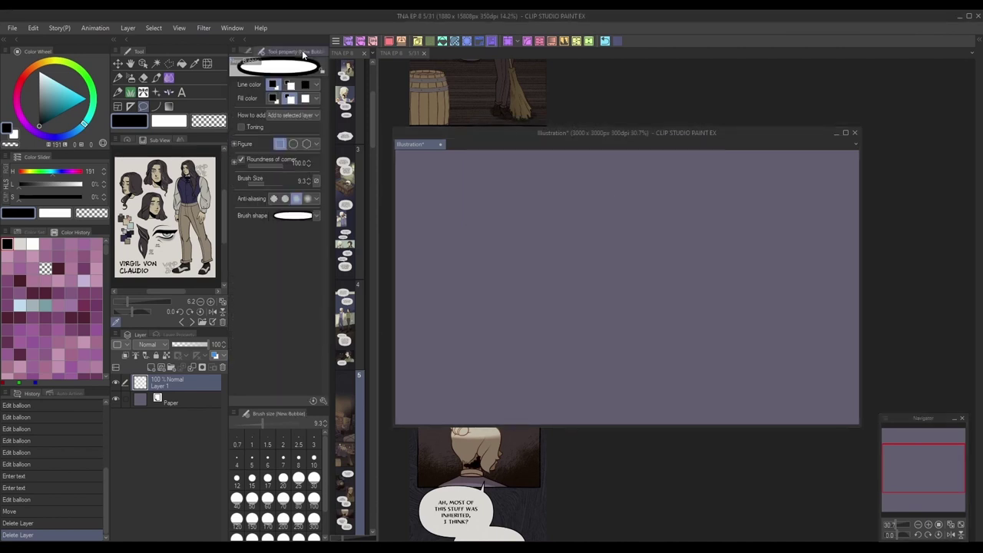
click(315, 145)
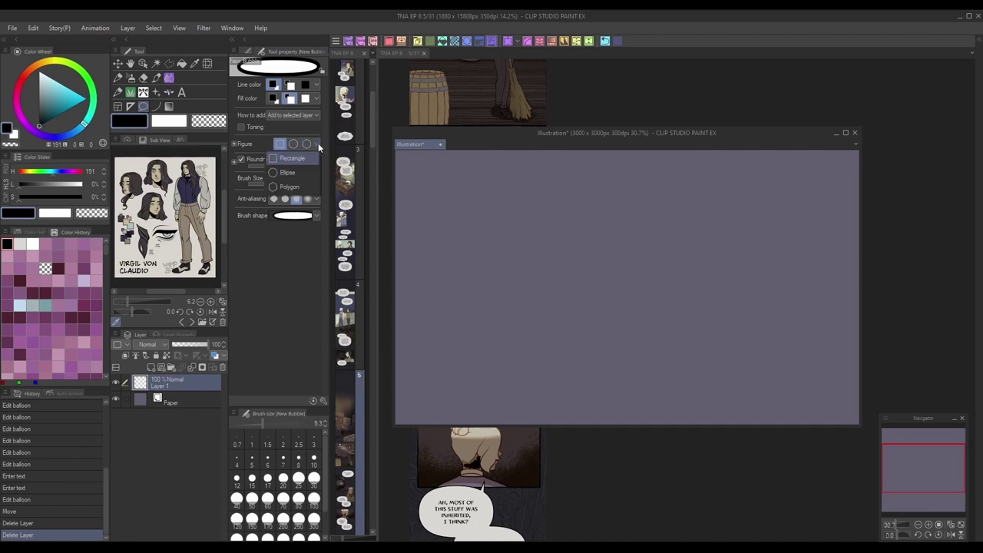
click(279, 267)
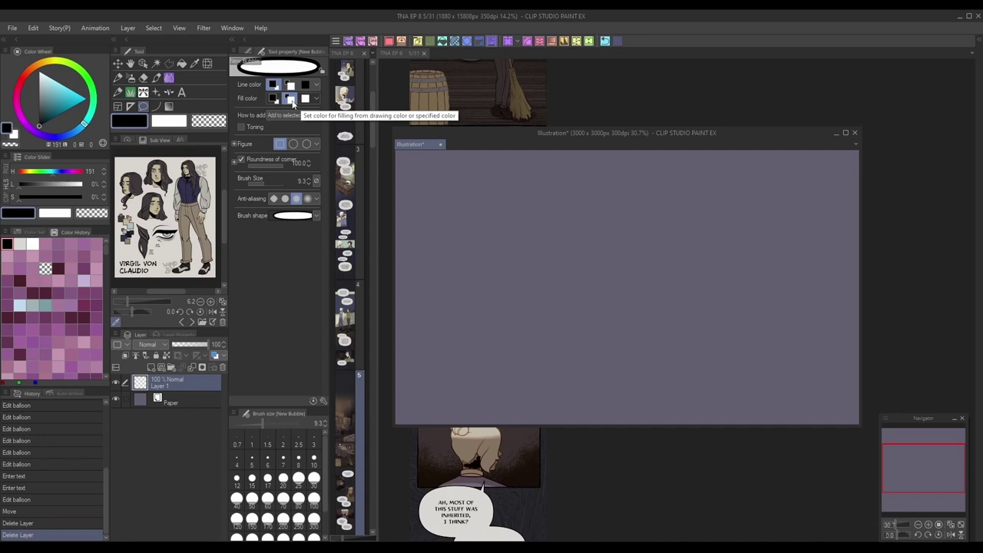
click(304, 100)
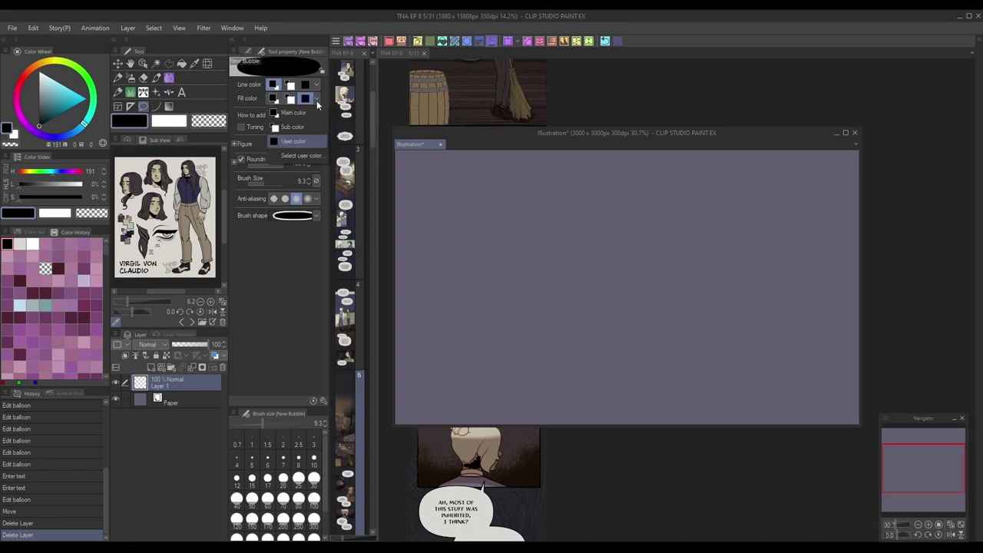
click(305, 100)
click(329, 315)
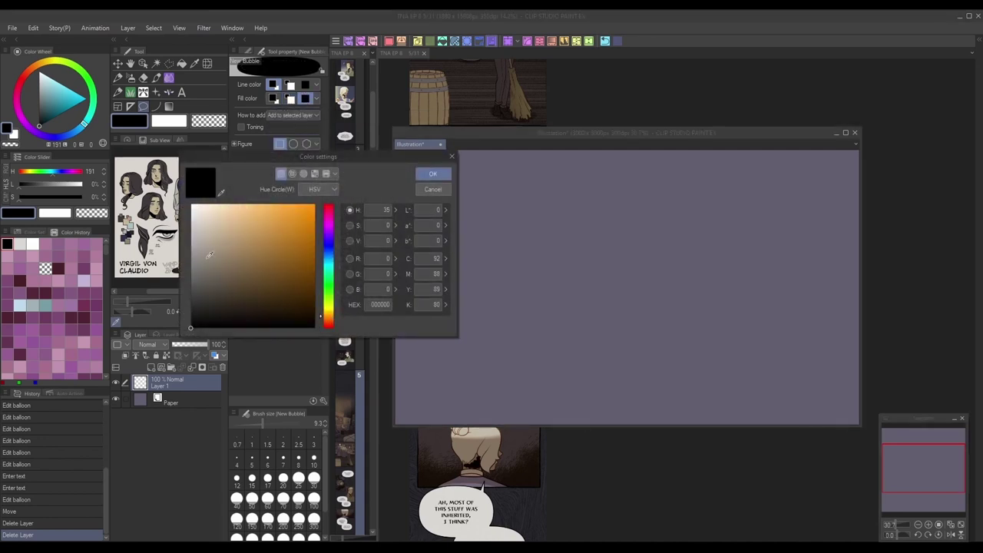
mouse_move(206, 224)
mouse_down()
mouse_move(213, 246)
mouse_move(203, 216)
mouse_up()
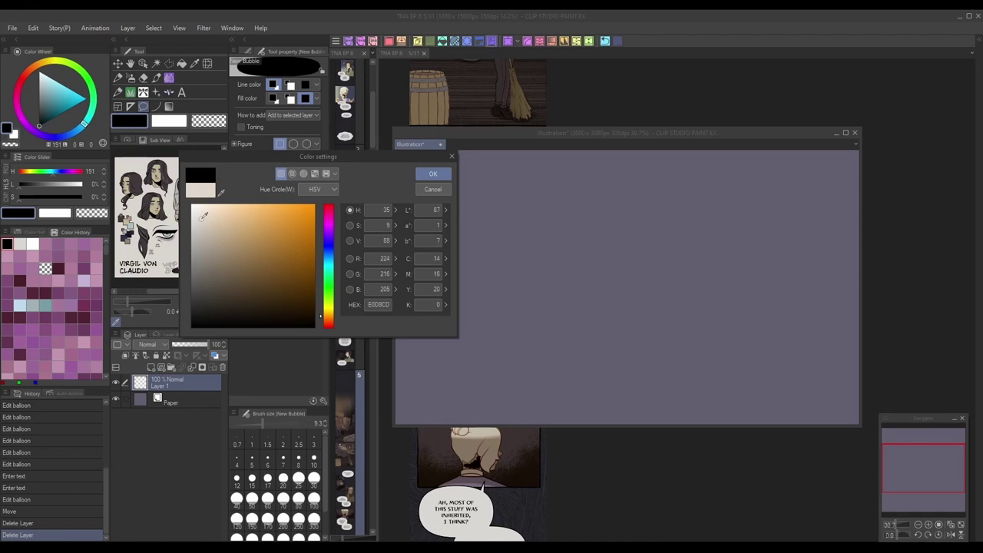
click(432, 173)
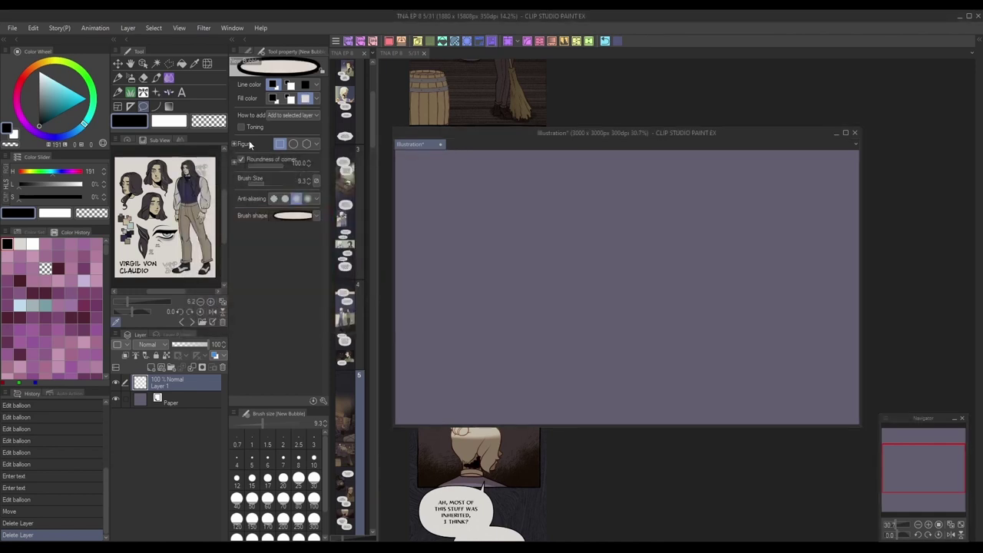
- Give the balloon outline a textured brush shape at size 16.4, testing with drawn balloons
click(316, 215)
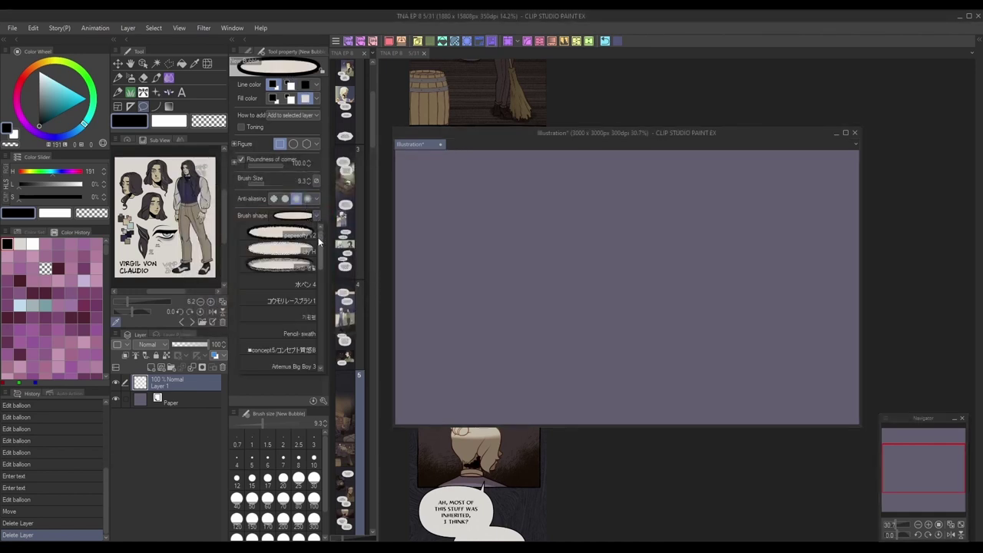
click(292, 350)
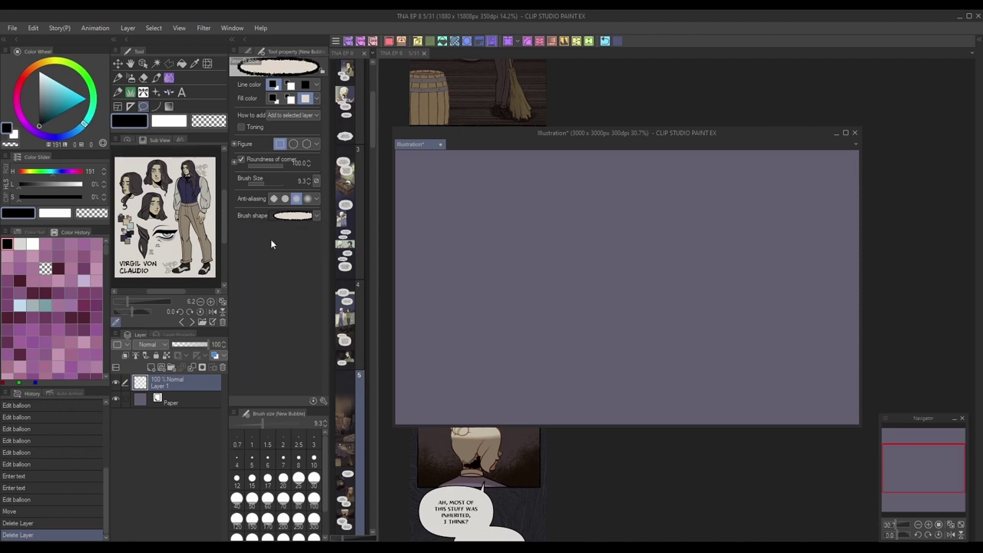
drag(430, 189, 638, 324)
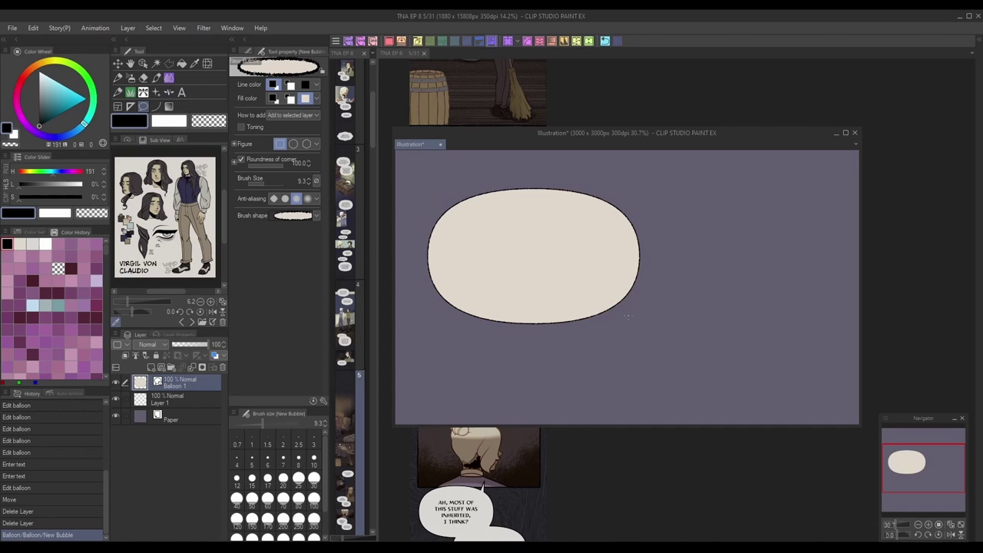
click(605, 41)
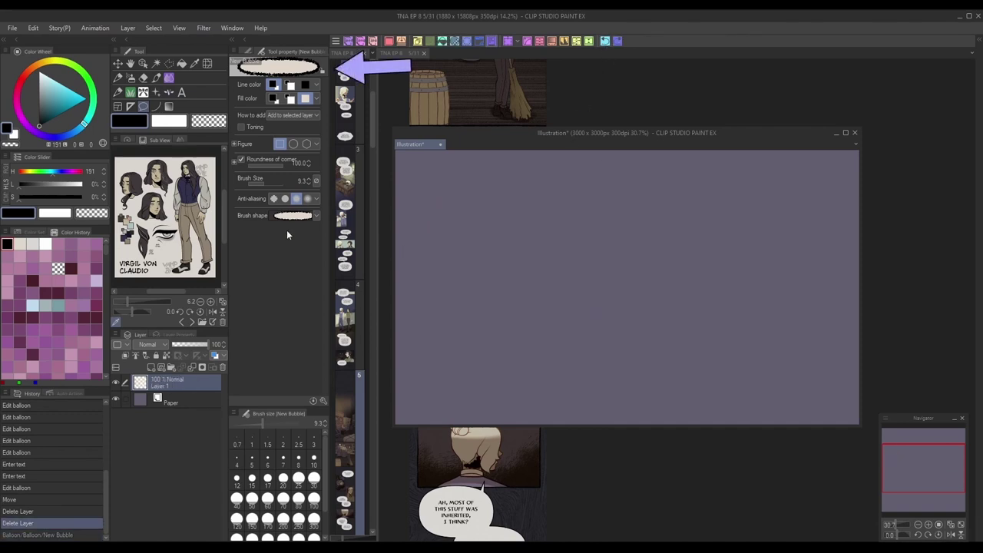
click(266, 187)
mouse_move(652, 307)
mouse_down()
mouse_move(450, 193)
mouse_move(660, 315)
mouse_up()
click(249, 185)
click(605, 41)
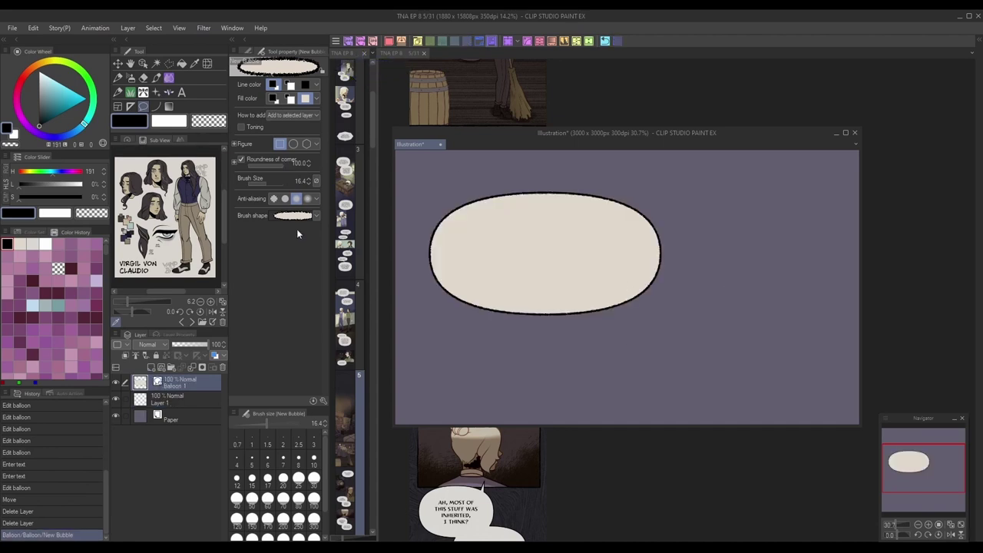
- Duplicate the Text tool as a new sub tool named 'New Text'
key(t)
right_click(291, 79)
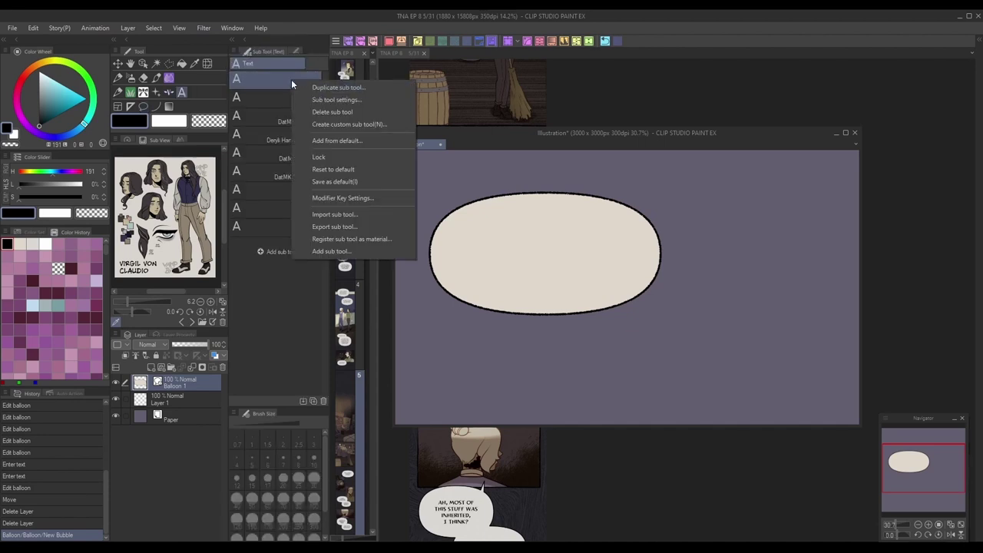
click(360, 91)
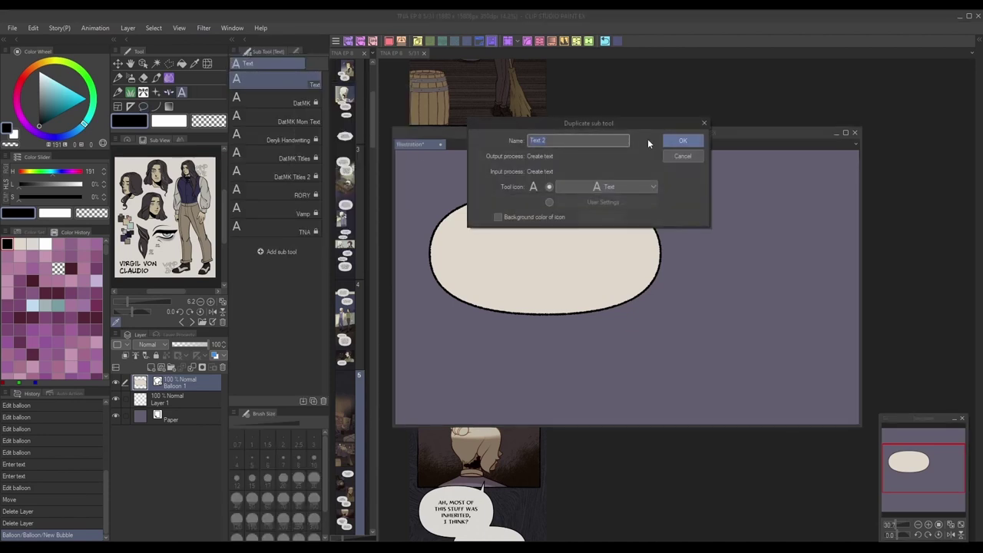
text(New Text)
key(Return)
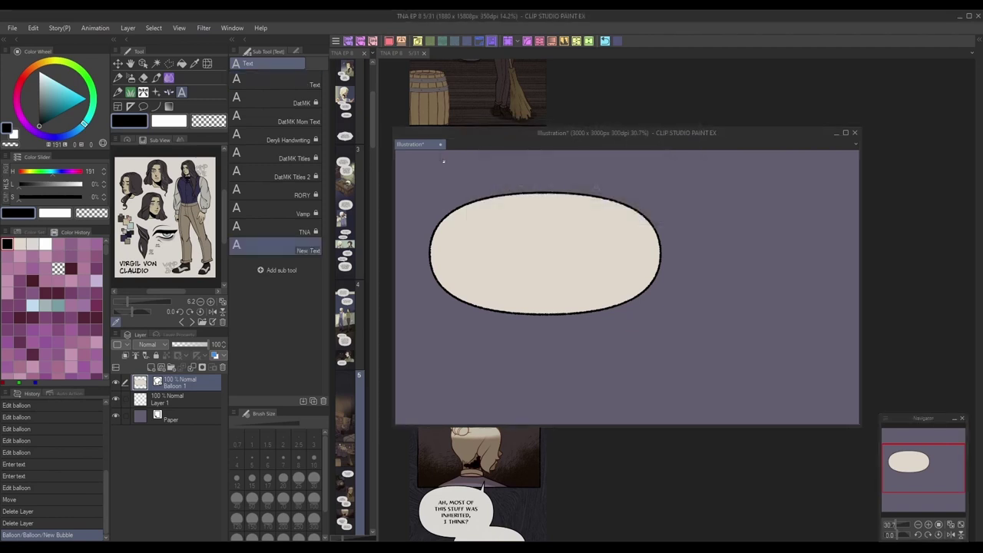
- Set the New Text tool's font to Gochi Hand with centred justification
click(305, 51)
click(301, 85)
scroll(263, 339, up, 1)
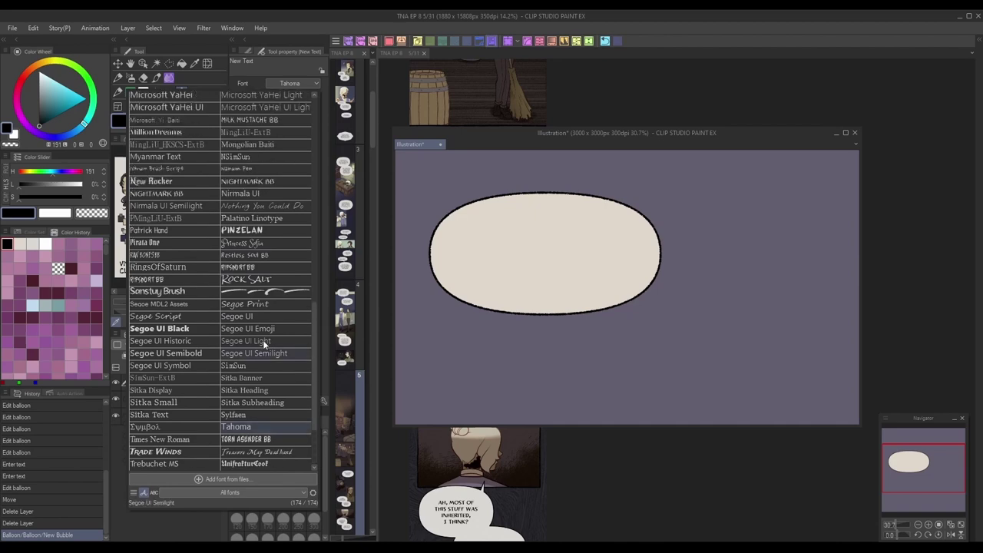
scroll(262, 340, up, 7)
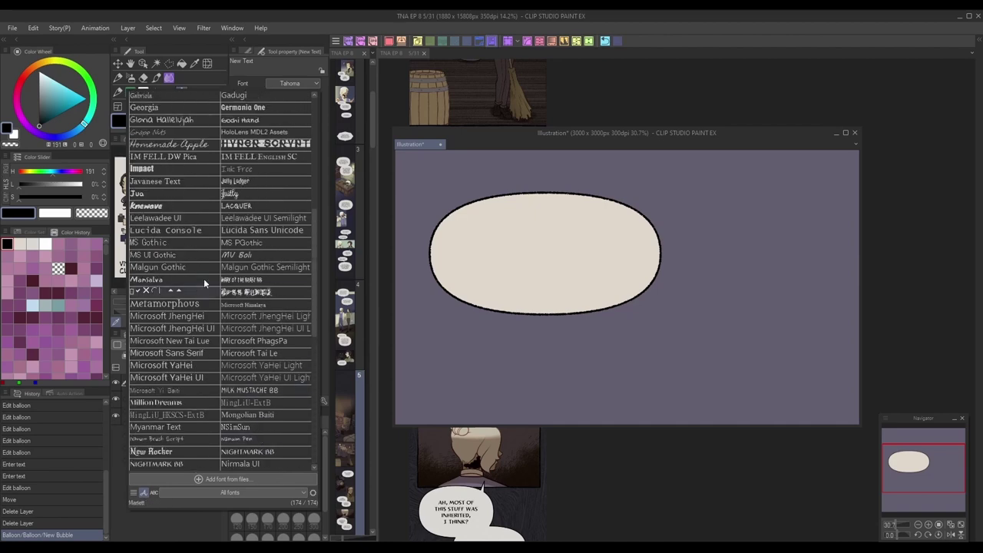
scroll(204, 278, up, 2)
click(259, 202)
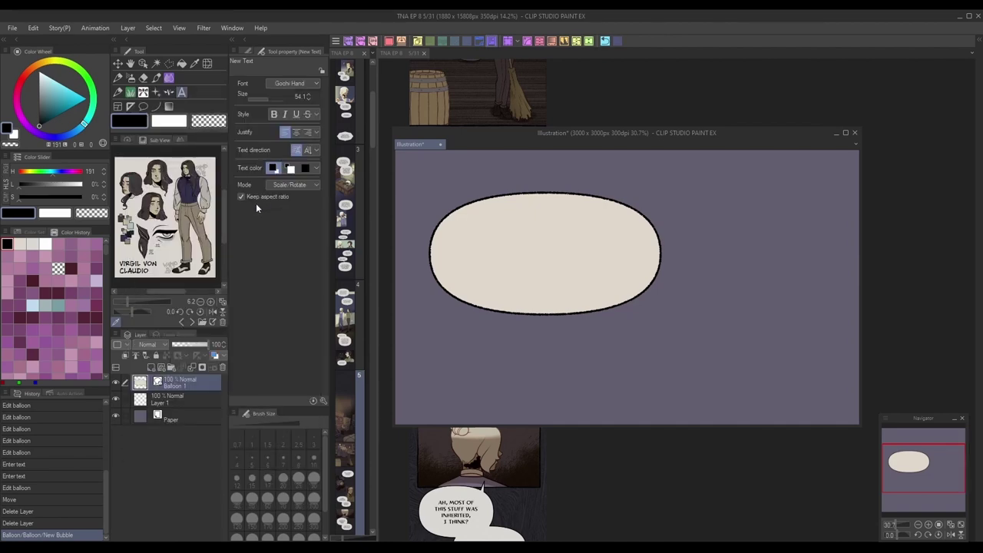
click(297, 132)
- Review the Sub Tool Detail settings for spacing, font, text and colour
click(322, 400)
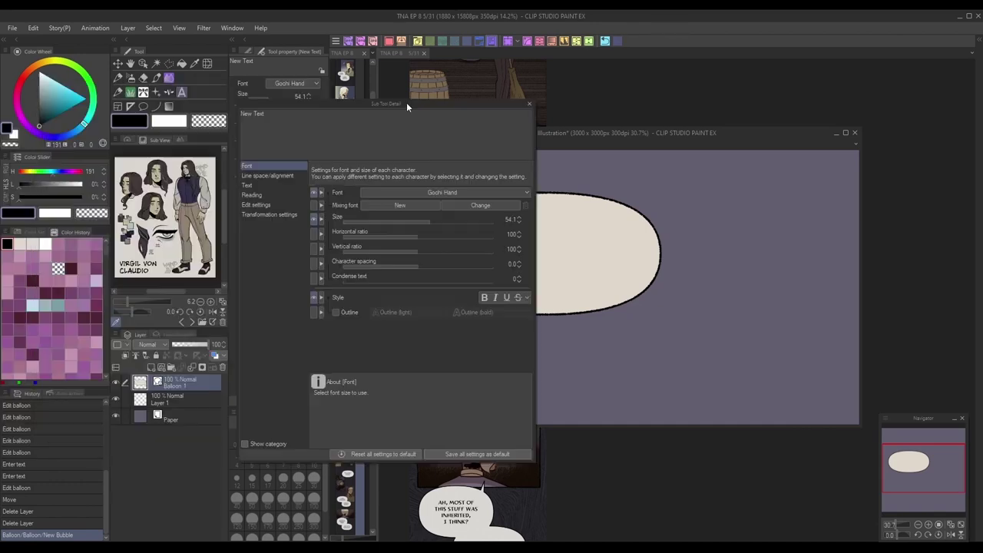
drag(406, 102, 729, 103)
click(866, 104)
click(322, 400)
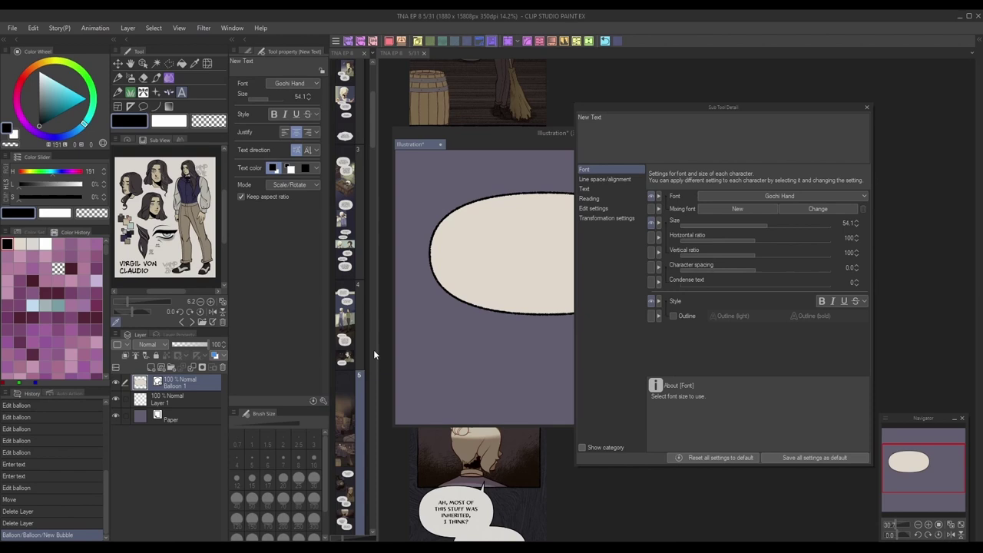
click(589, 180)
click(600, 188)
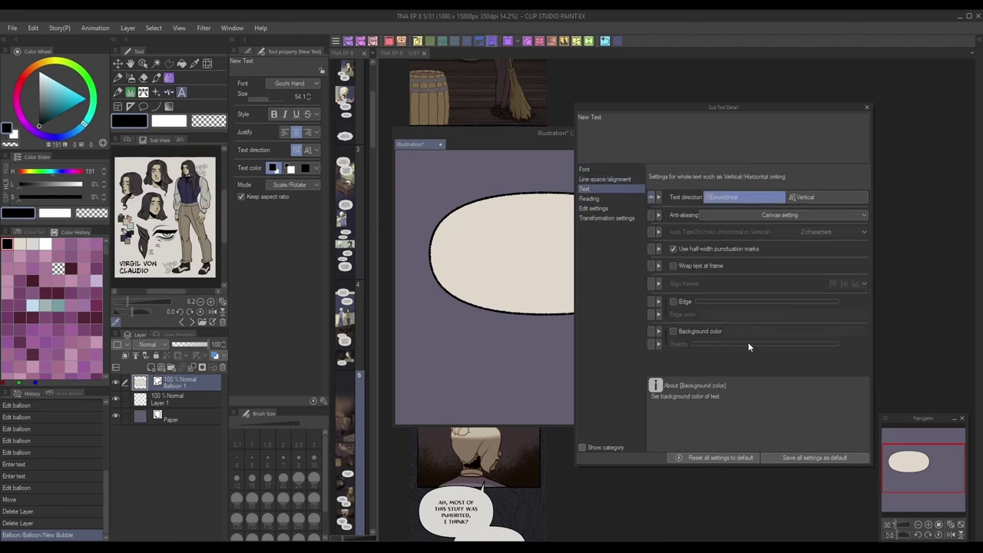
- Letter 'New text!' inside the balloon and commit it
click(866, 107)
text(New tes)
key(BackSpace)
key(BackSpace)
key(BackSpace)
key(BackSpace)
key(BackSpace)
key(BackSpace)
key(BackSpace)
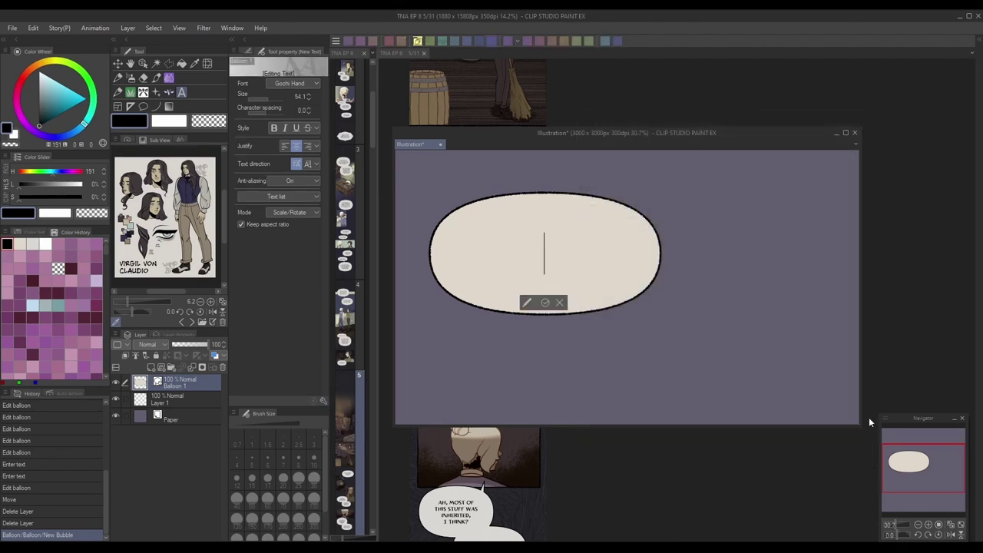
text(New text!)
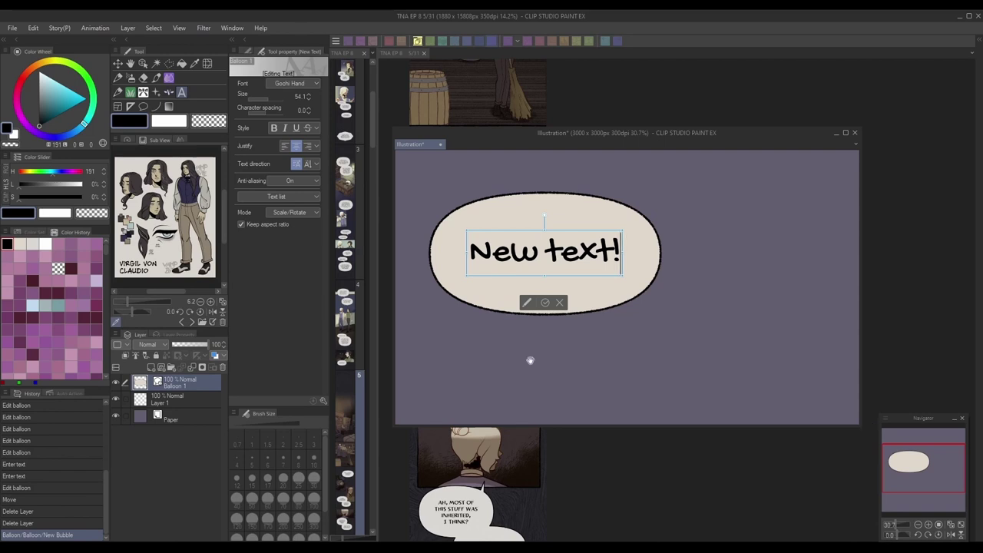
click(545, 302)
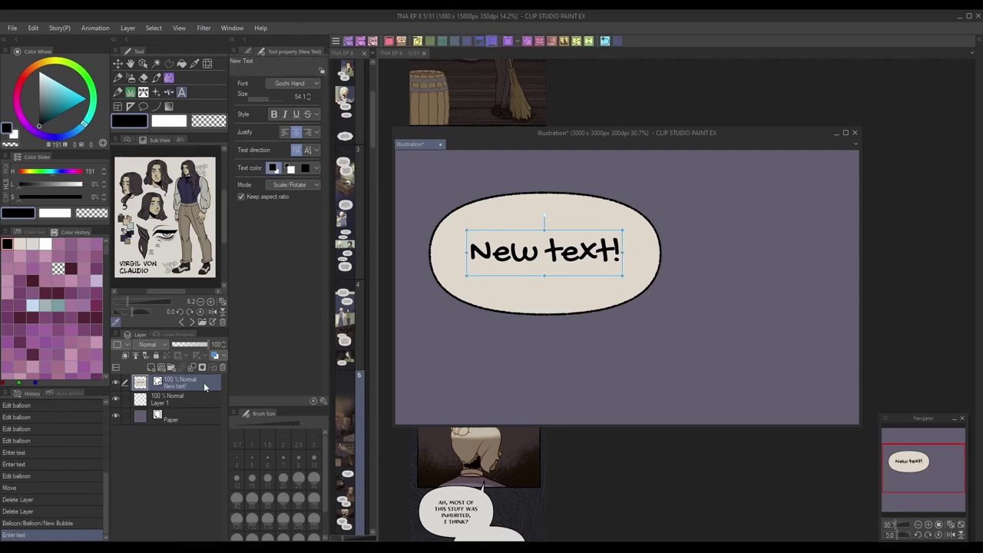
- Register the lettered balloon as an image material in COMIC MATERIALS, delete the layer, and place the material back
click(33, 27)
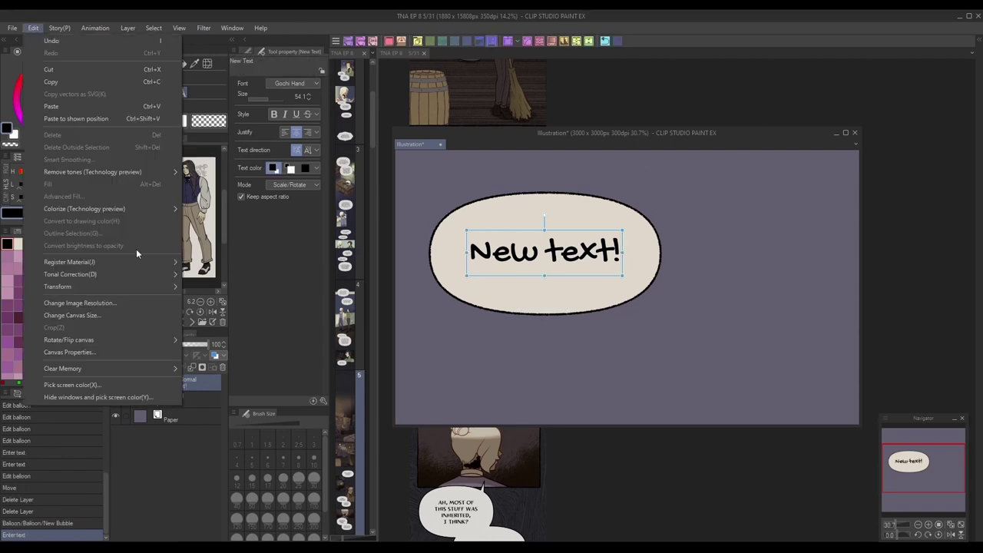
mouse_move(173, 262)
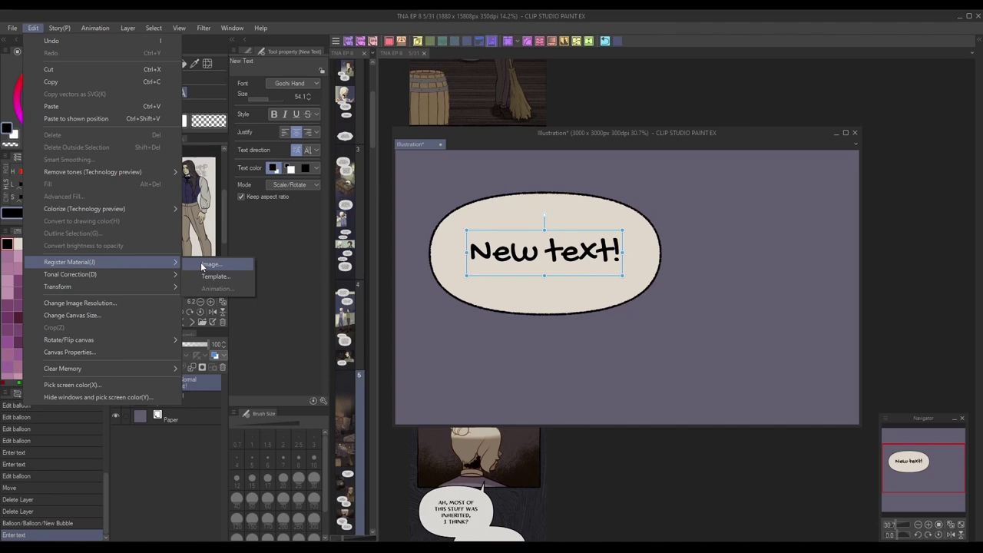
click(204, 265)
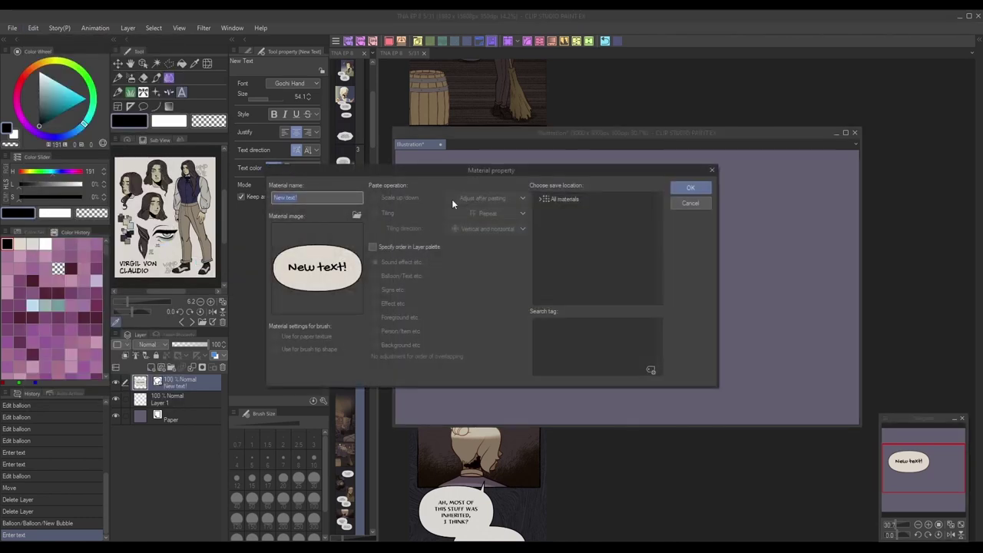
click(582, 226)
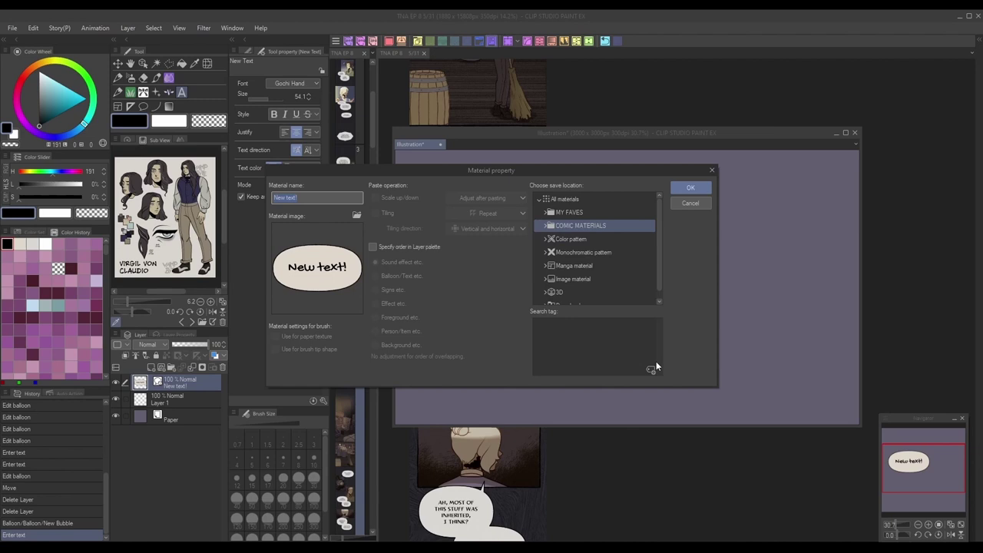
click(691, 188)
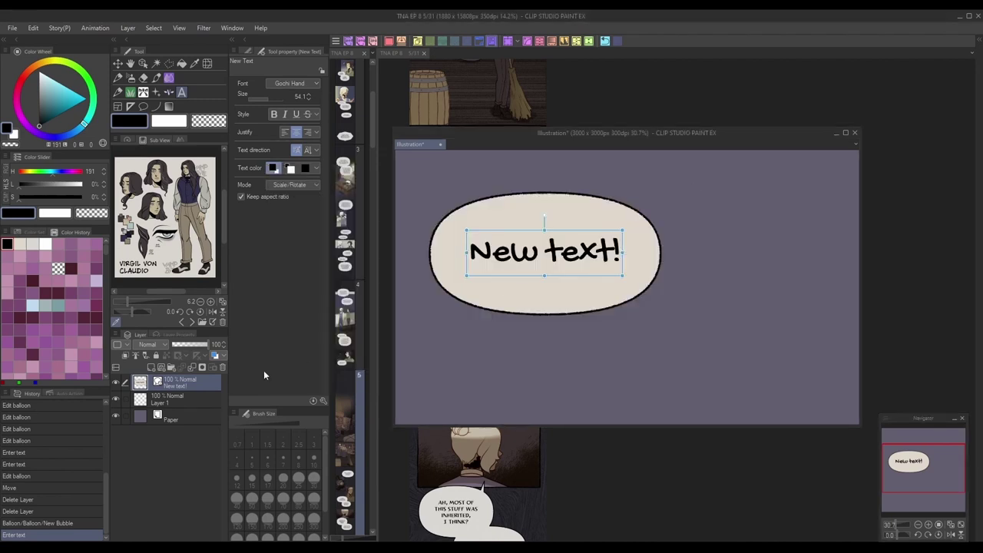
click(222, 368)
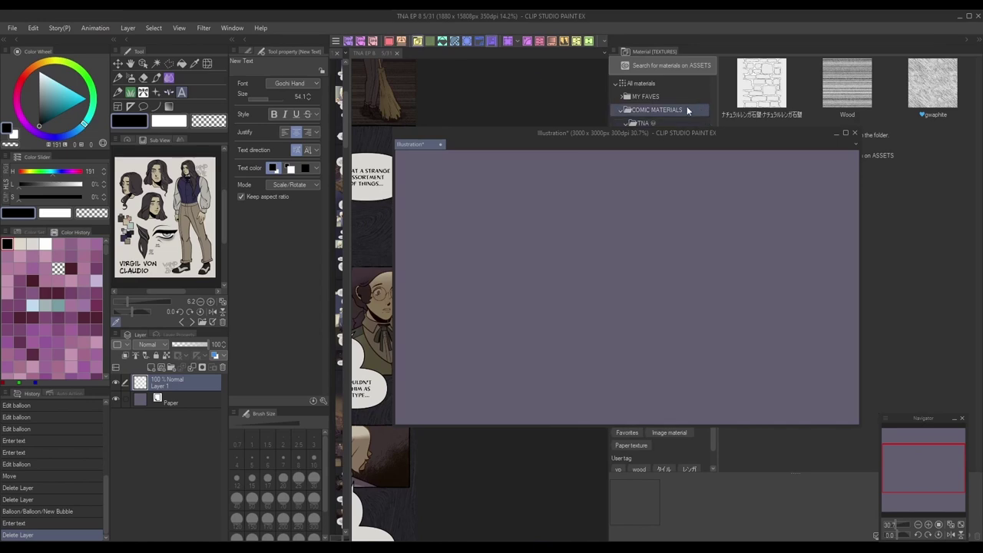
drag(756, 96, 602, 253)
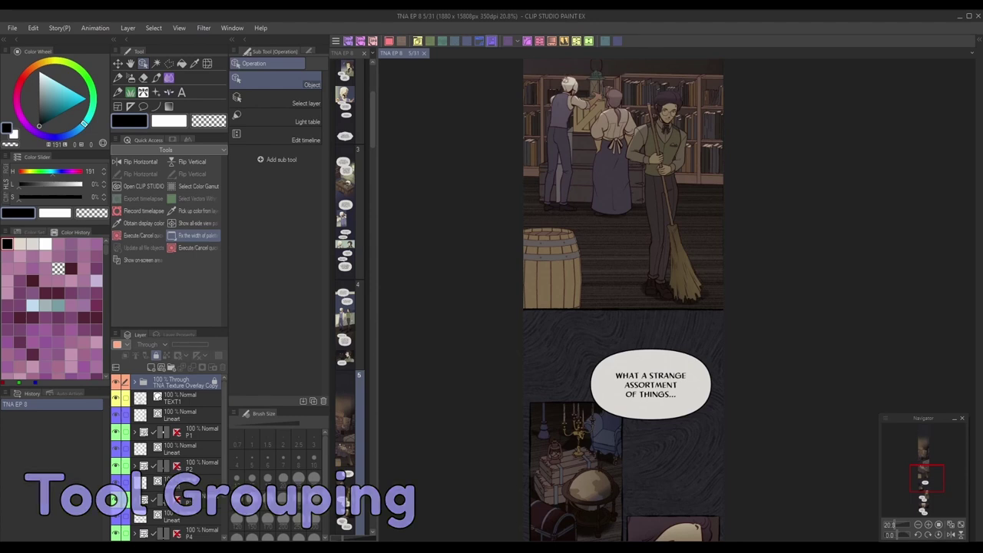
- Duplicate the first pen brush and drag the copy out as its own custom tool
click(129, 78)
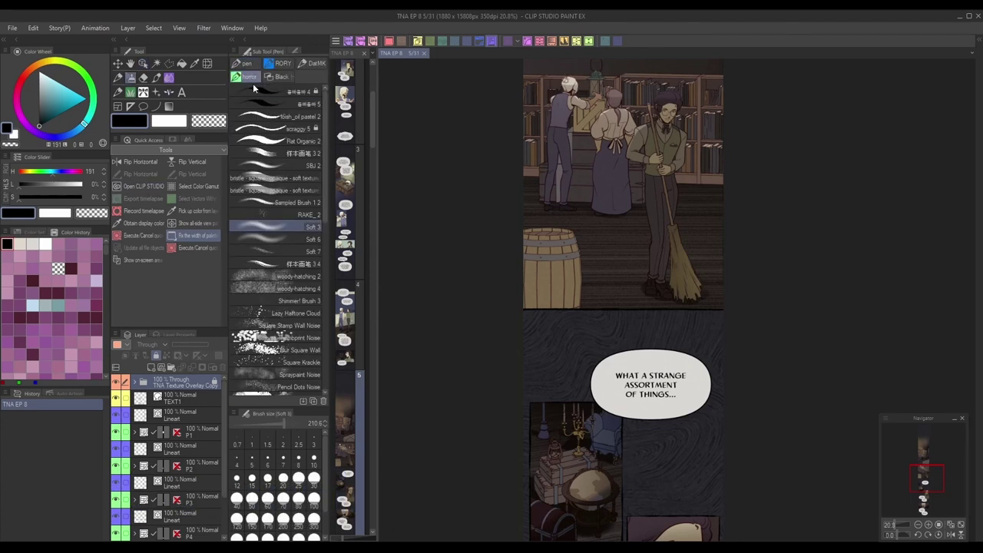
scroll(278, 154, down, 5)
scroll(285, 231, down, 6)
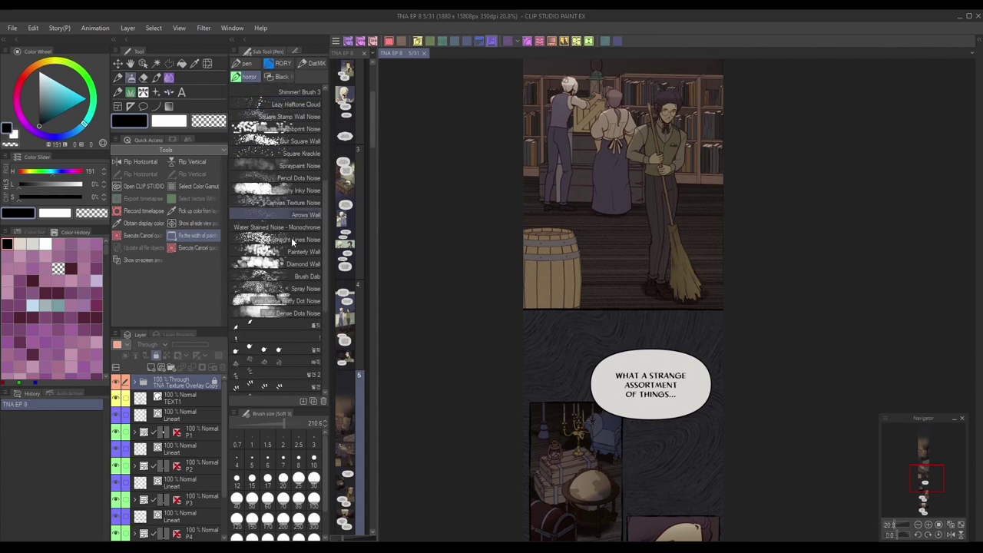
scroll(311, 361, up, 8)
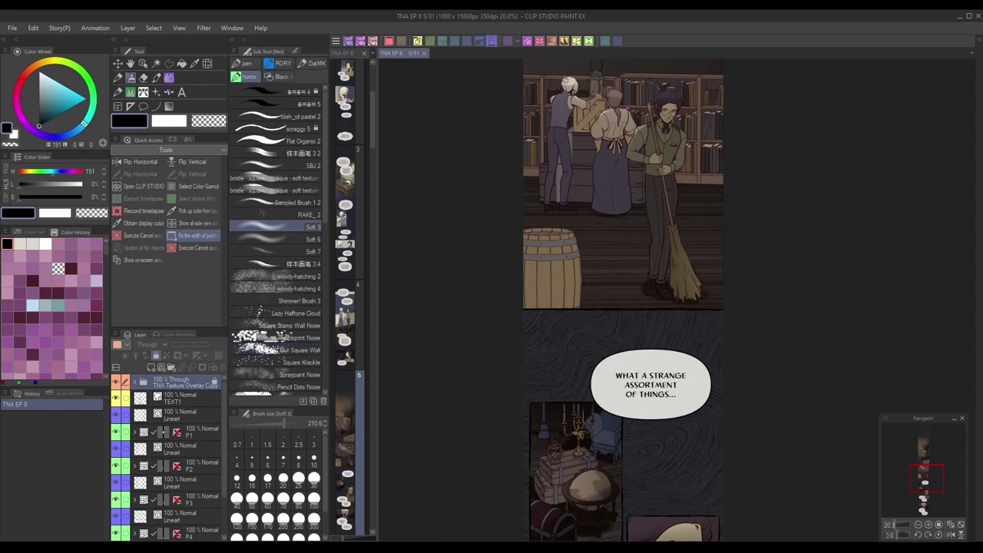
scroll(294, 209, down, 6)
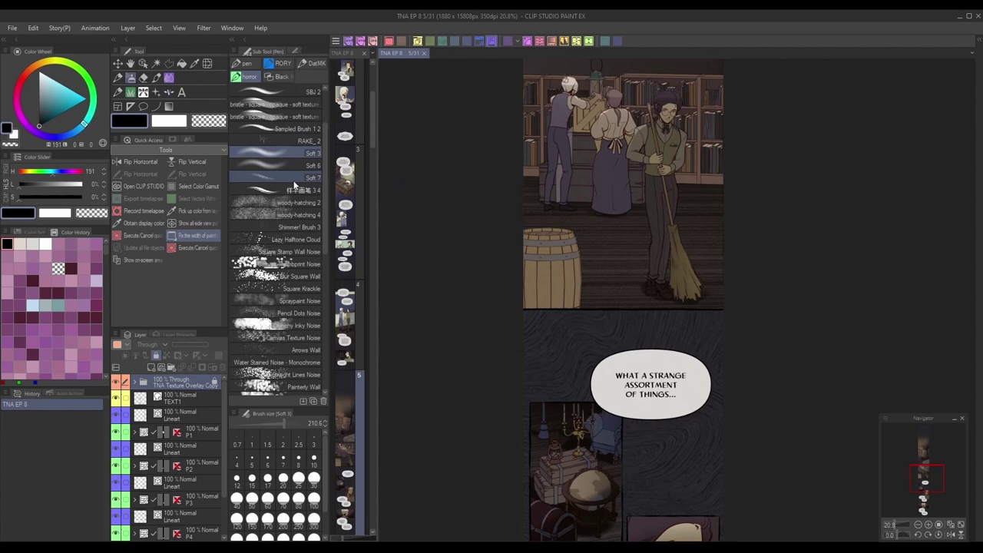
scroll(294, 209, up, 3)
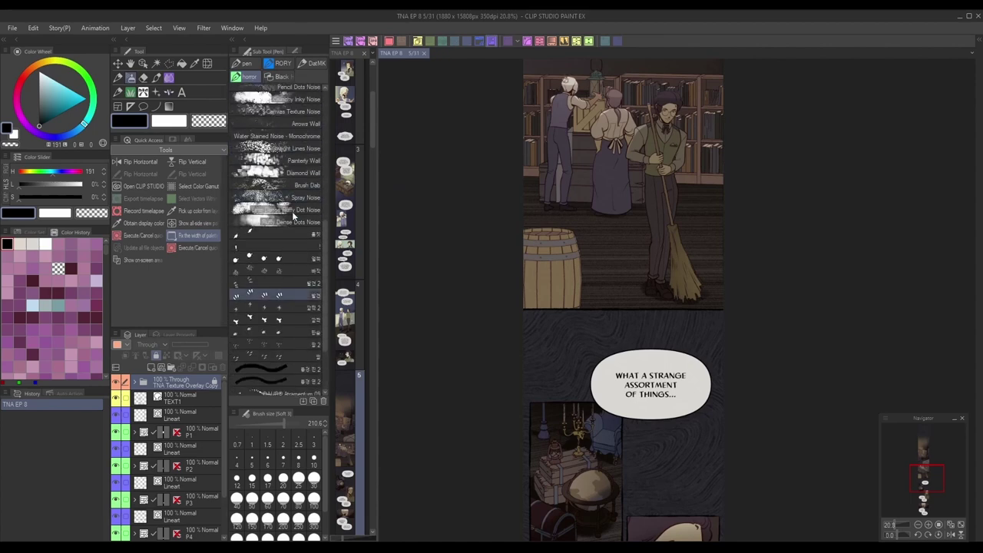
scroll(288, 202, up, 3)
click(310, 90)
right_click(310, 90)
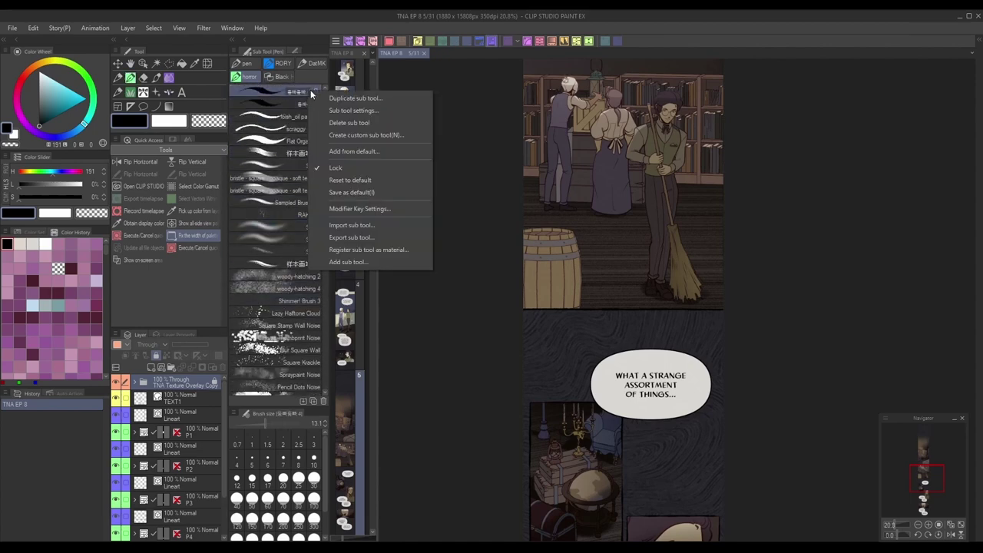
click(370, 99)
click(683, 142)
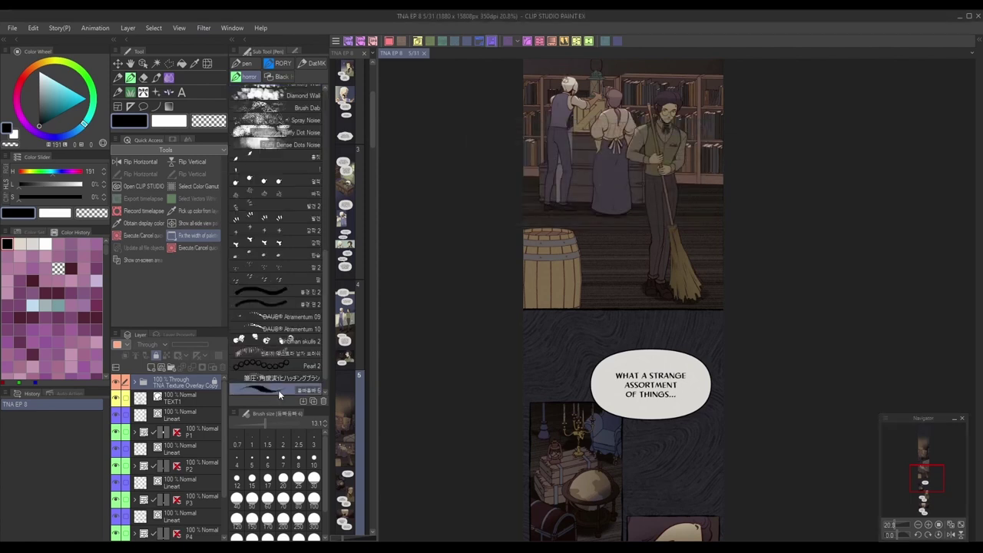
drag(278, 390, 201, 80)
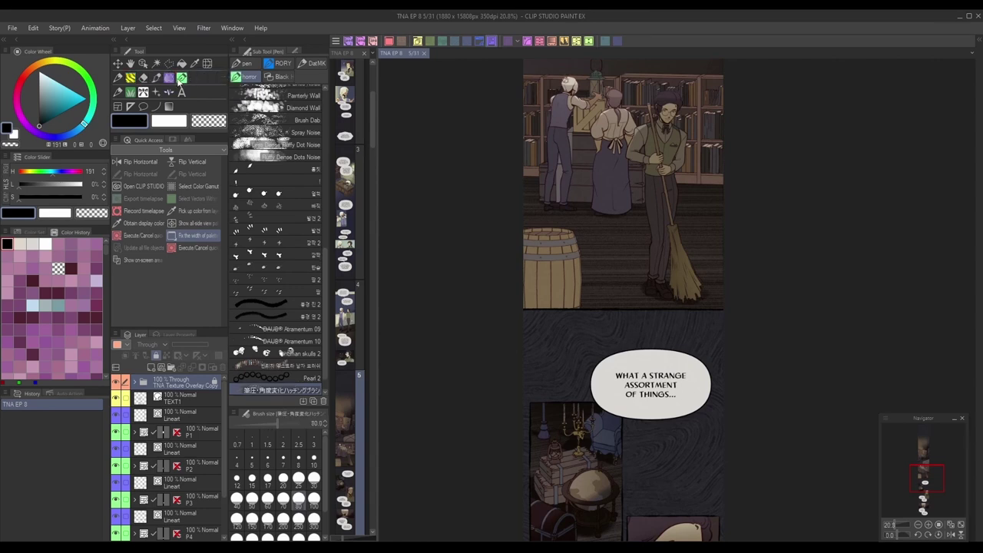
- Duplicate the hatching brush and group its copy with the first duplicate
click(181, 77)
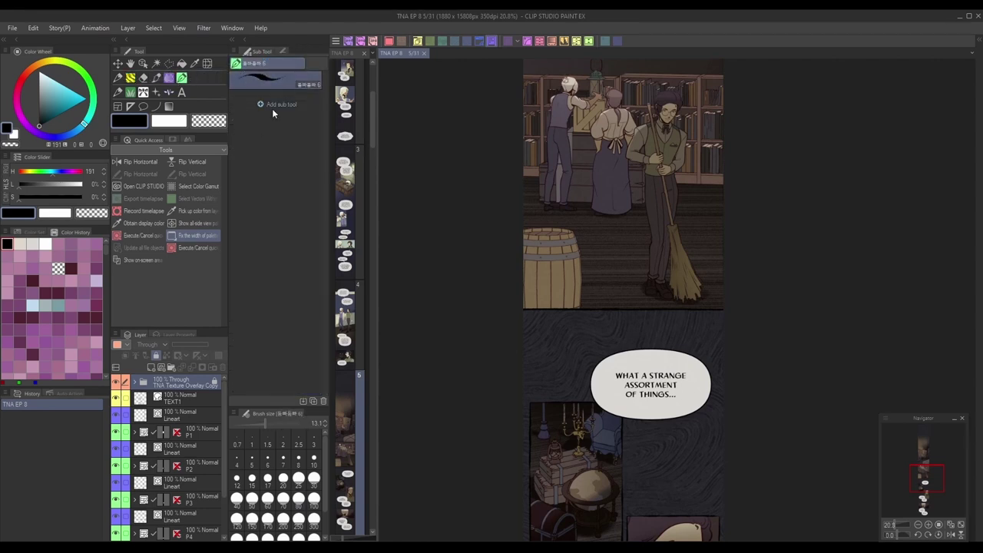
click(130, 77)
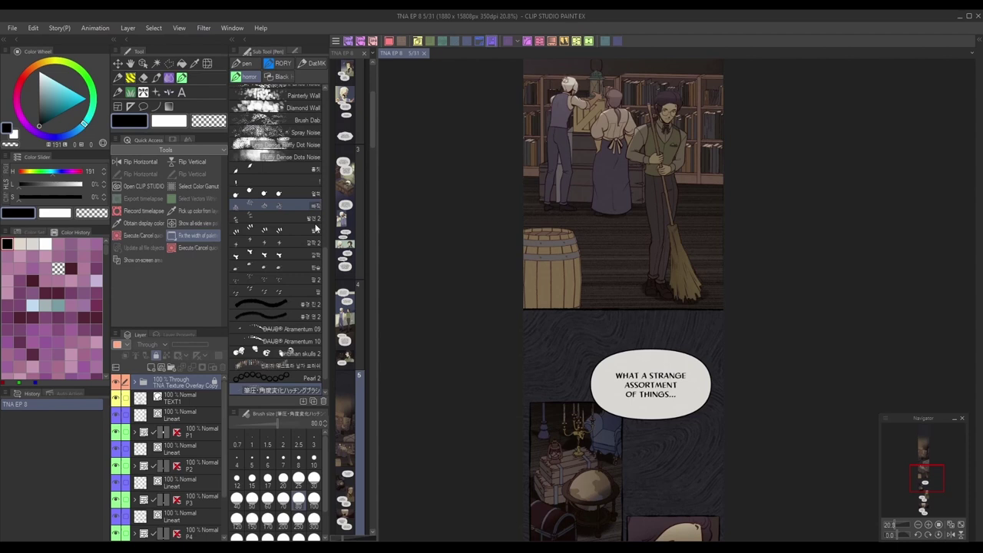
right_click(285, 391)
click(406, 222)
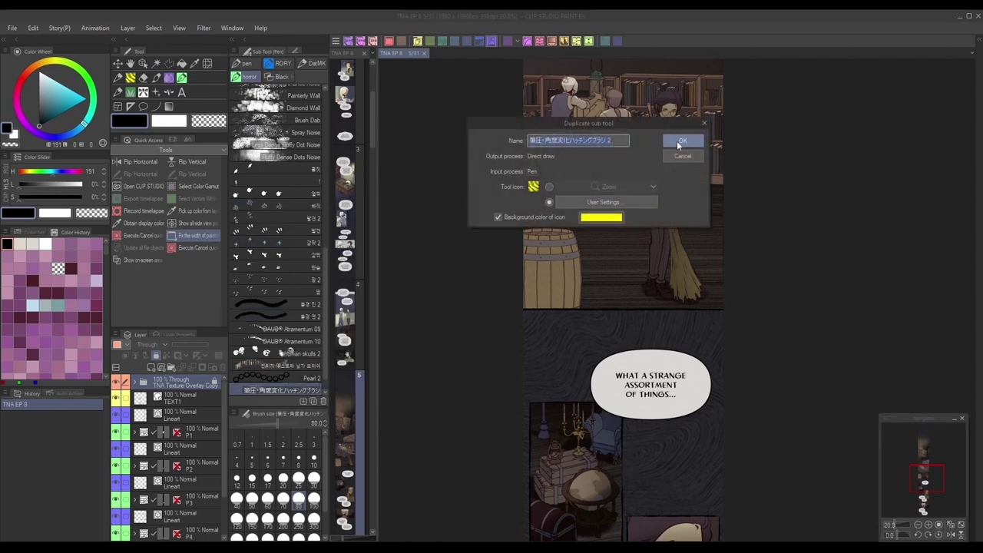
click(678, 143)
drag(277, 391, 182, 80)
mouse_move(301, 73)
mouse_down()
mouse_move(261, 64)
mouse_move(268, 70)
mouse_up()
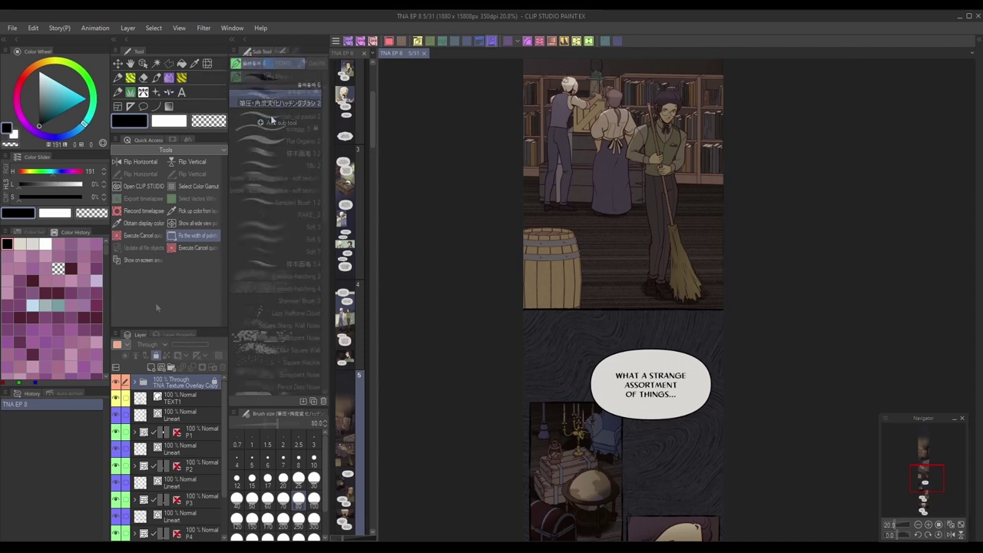
- Create a new Quick Access set named 'New Set'
right_click(123, 147)
click(148, 155)
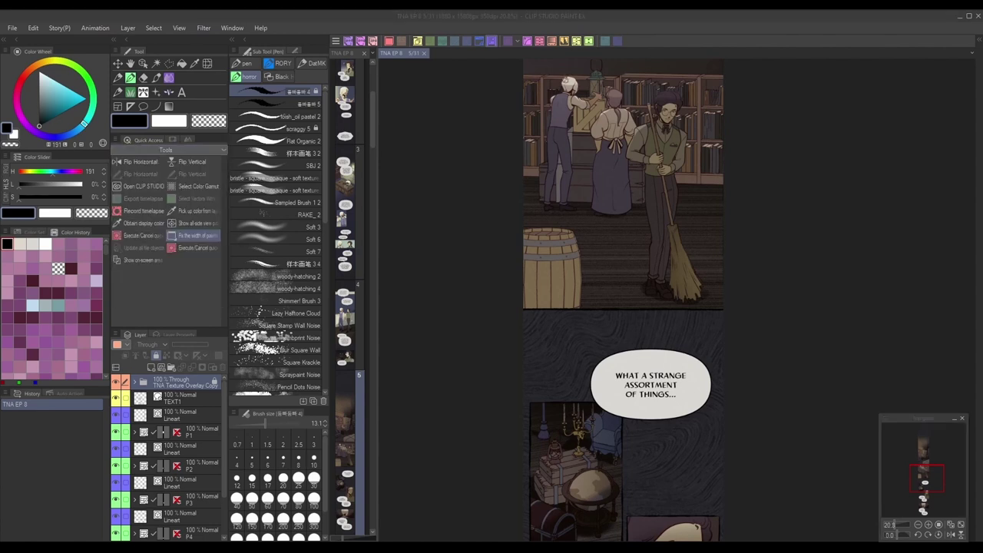
drag(111, 261, 526, 292)
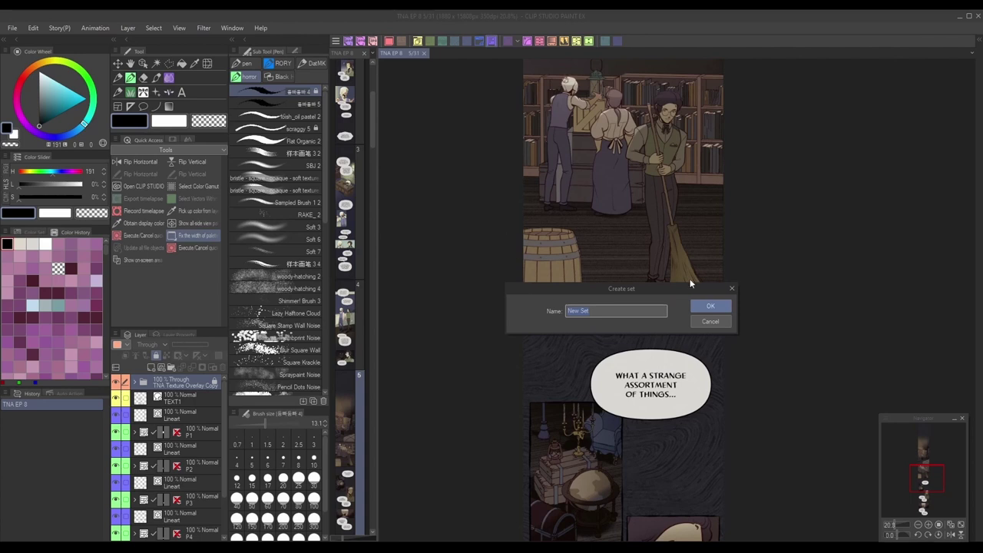
click(710, 305)
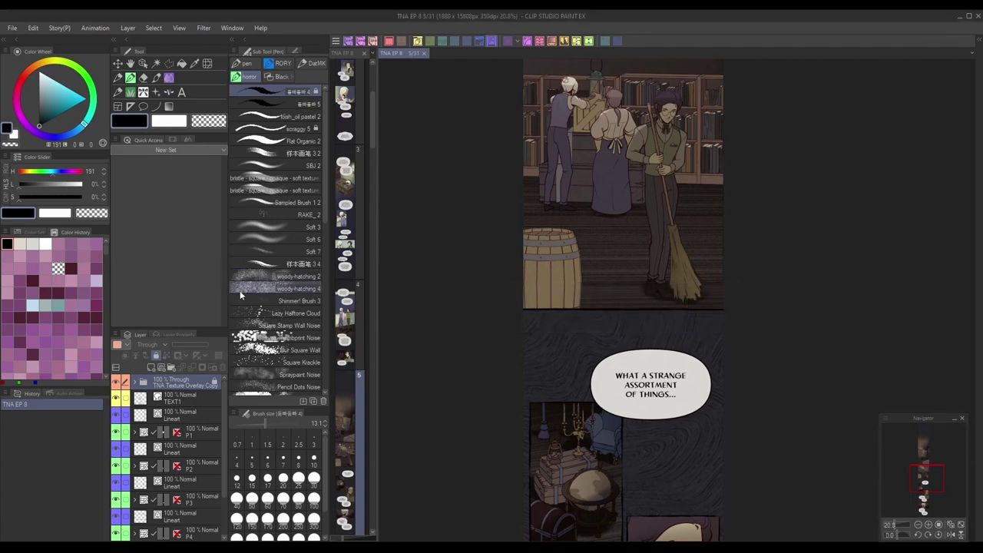
- Add Undo and Redo from the Edit category in Quick Access Settings
click(120, 142)
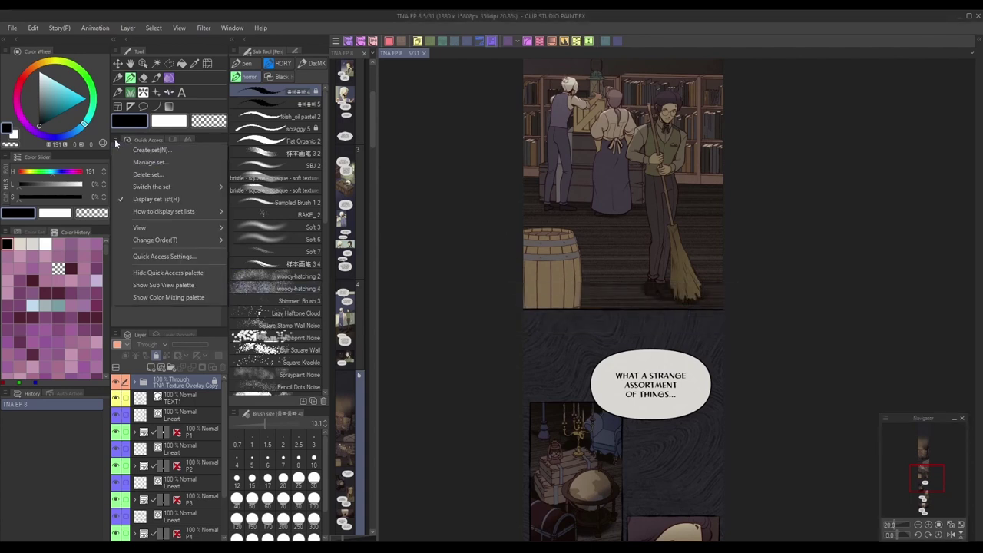
click(188, 256)
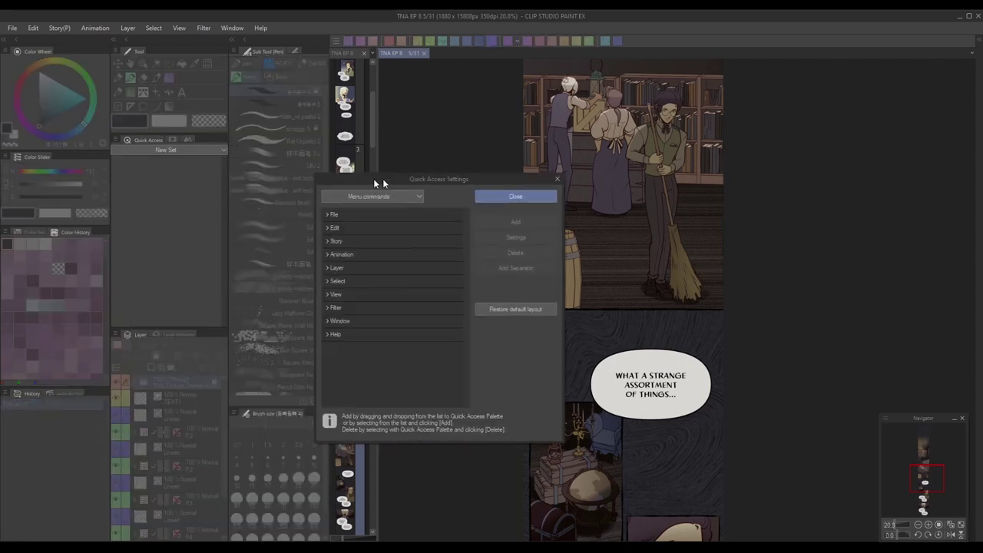
drag(382, 178, 462, 166)
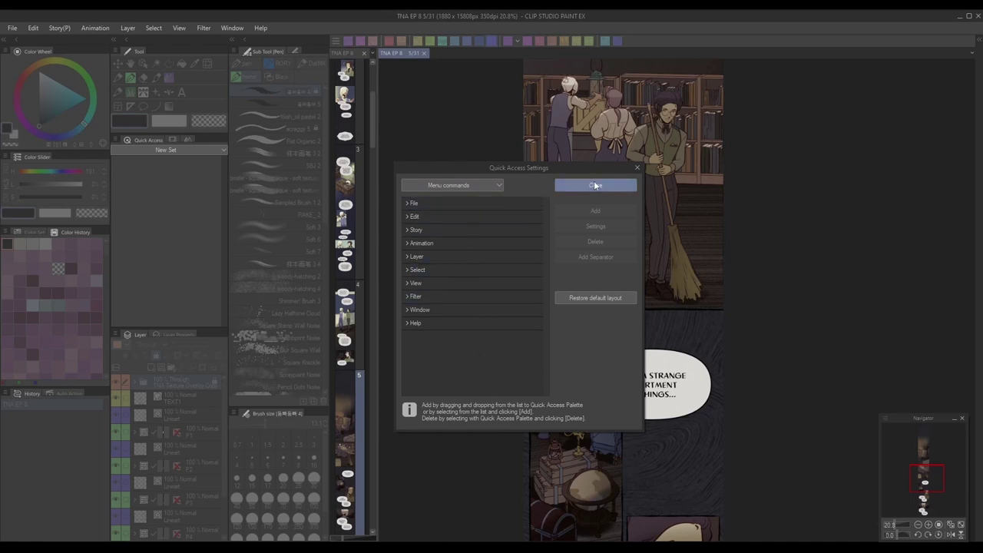
click(407, 205)
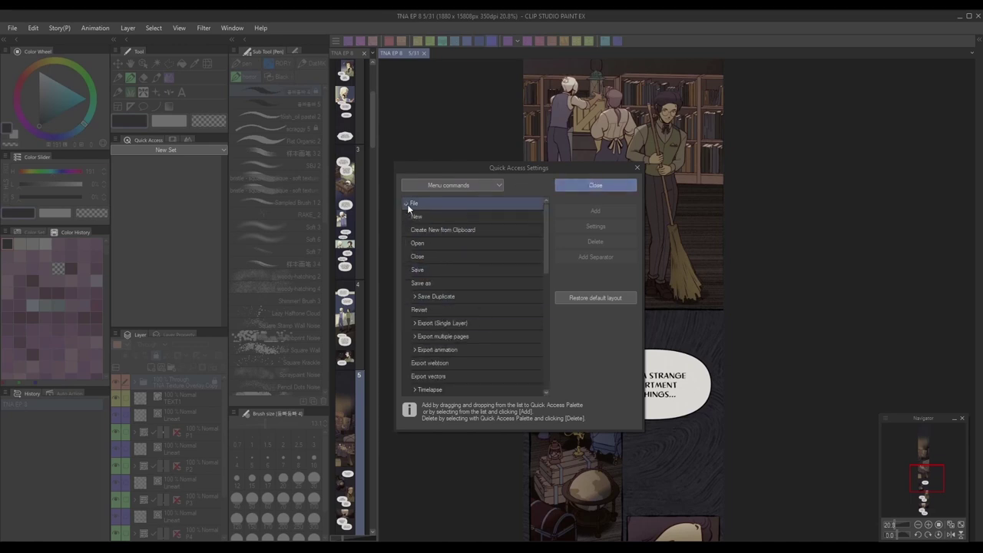
click(406, 204)
click(405, 218)
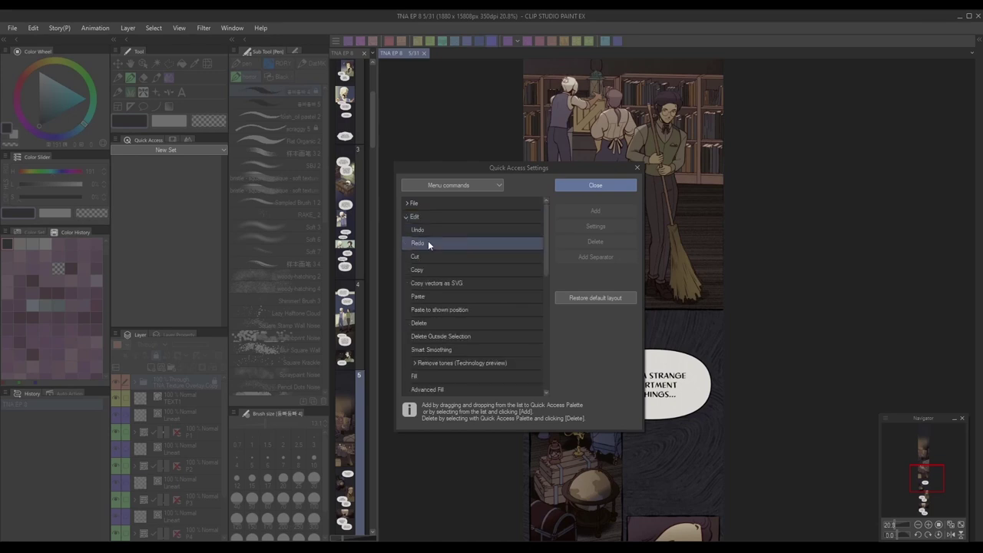
click(418, 230)
click(595, 210)
click(430, 243)
click(598, 212)
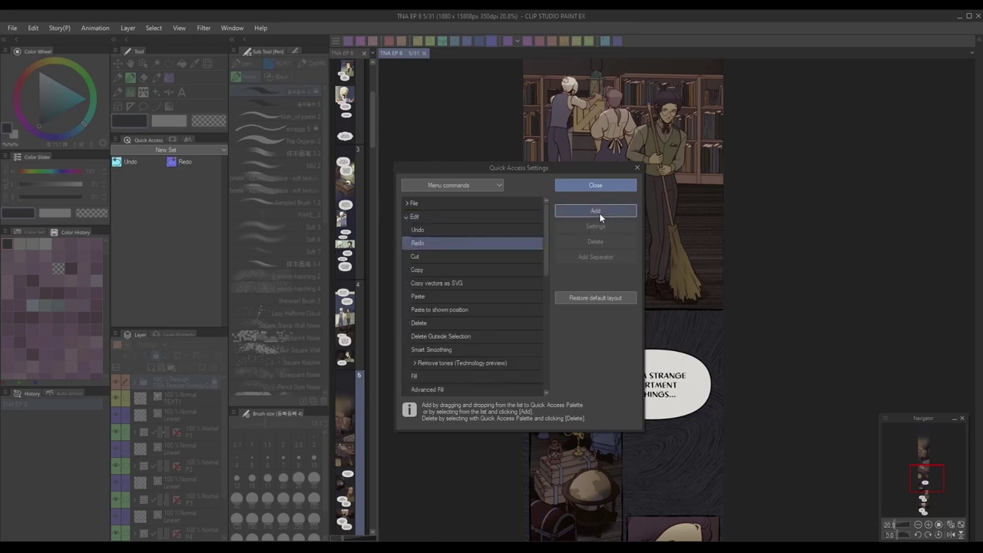
click(594, 186)
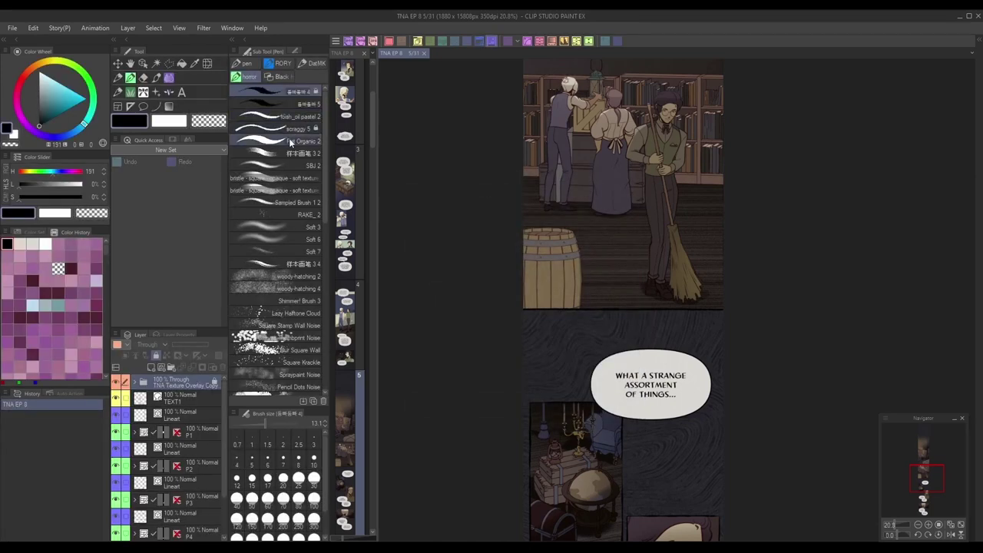
- Drag Flat Organic 2, SBJ 2 and the bristle soft texture brush into Quick Access, then show the character sheet
mouse_move(293, 143)
mouse_down()
mouse_move(154, 184)
mouse_move(142, 175)
mouse_up()
drag(276, 166, 185, 175)
mouse_move(258, 188)
mouse_down()
mouse_move(167, 194)
mouse_move(185, 189)
mouse_up()
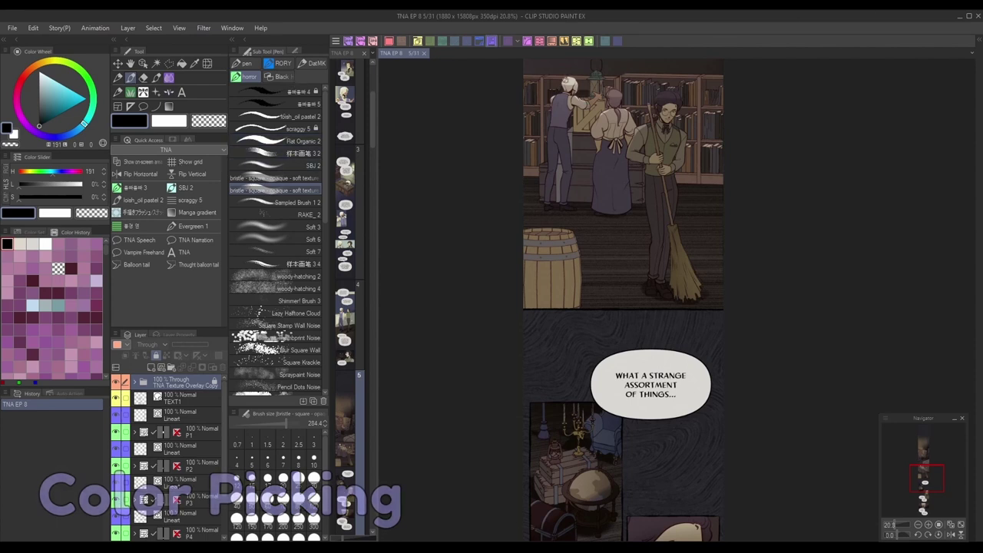
click(170, 137)
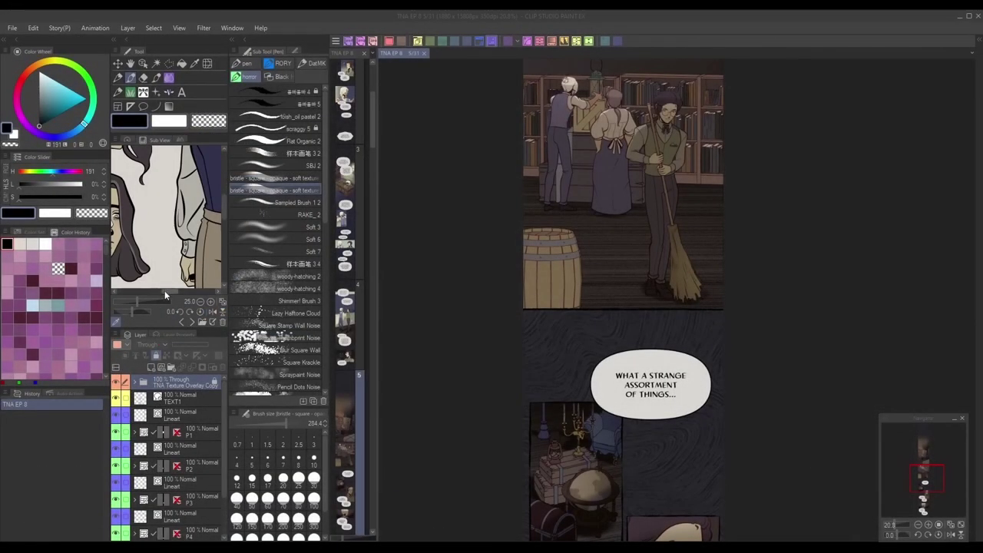
- Eyedrop dark mauve and clothing navy, then two cream skin tones from the bespectacled character's face
scroll(164, 290, down, 3)
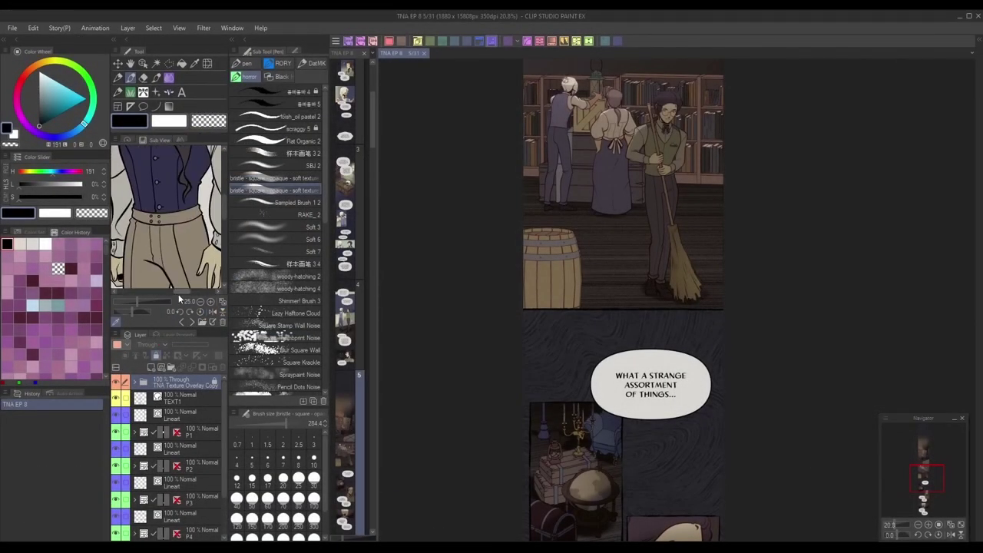
scroll(200, 212, up, 5)
click(178, 157)
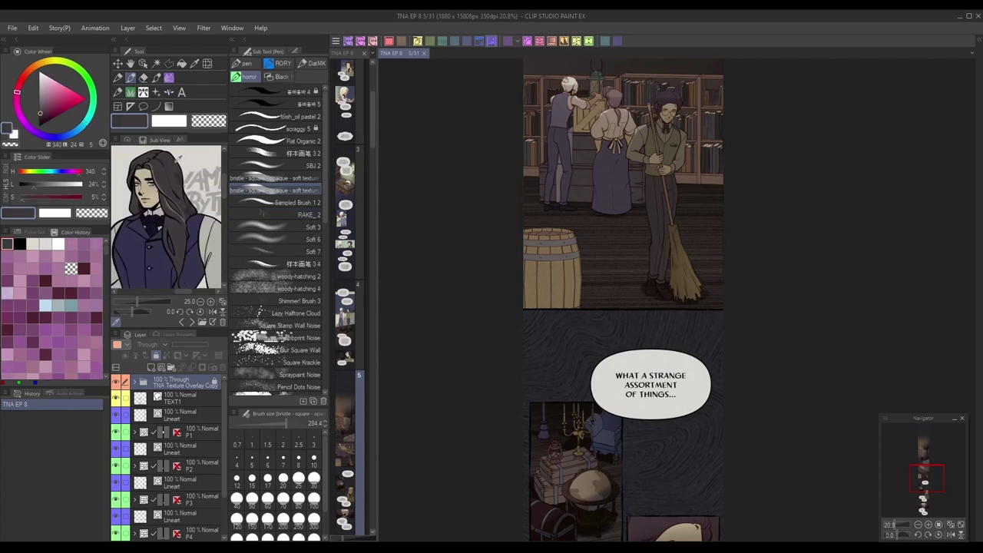
click(163, 174)
scroll(160, 200, down, 2)
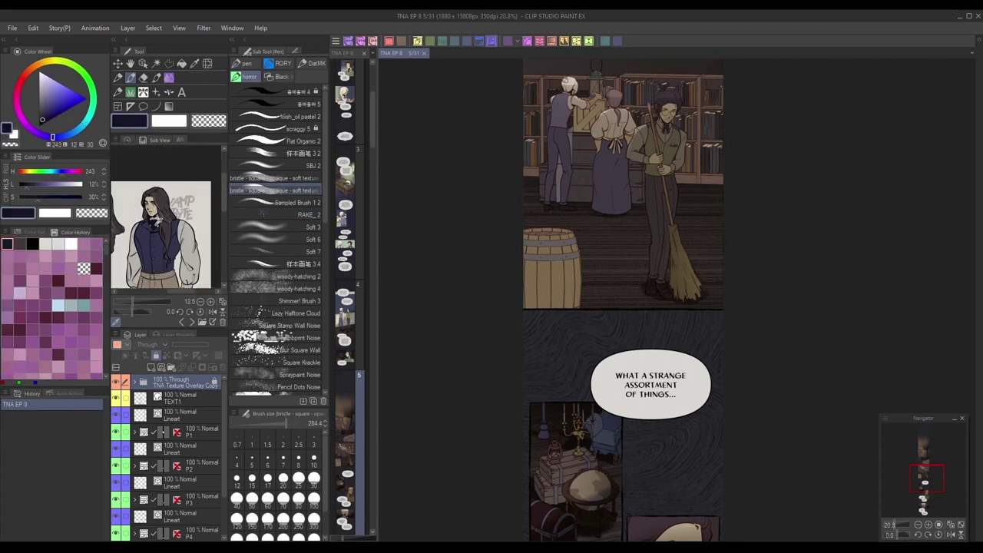
click(182, 322)
click(182, 323)
click(182, 322)
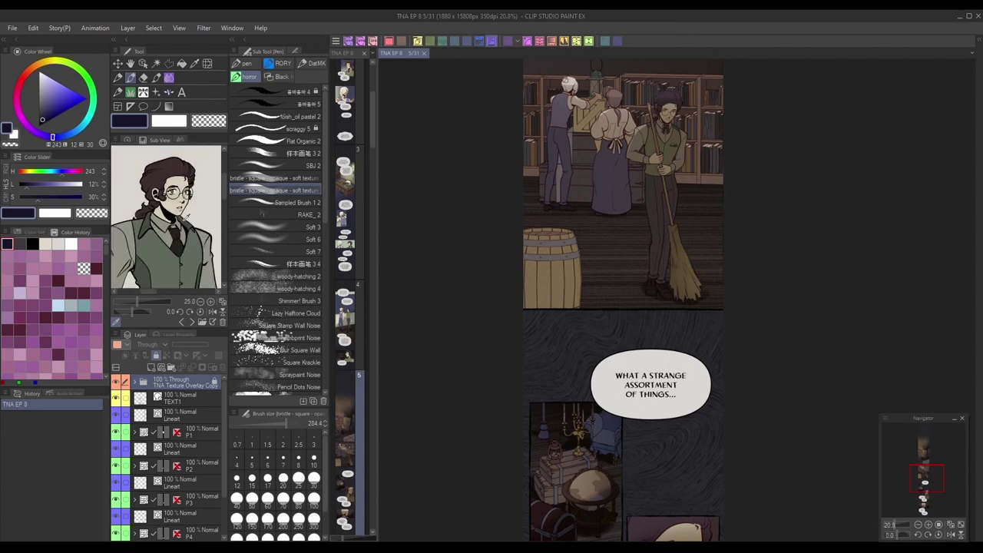
click(182, 320)
click(171, 234)
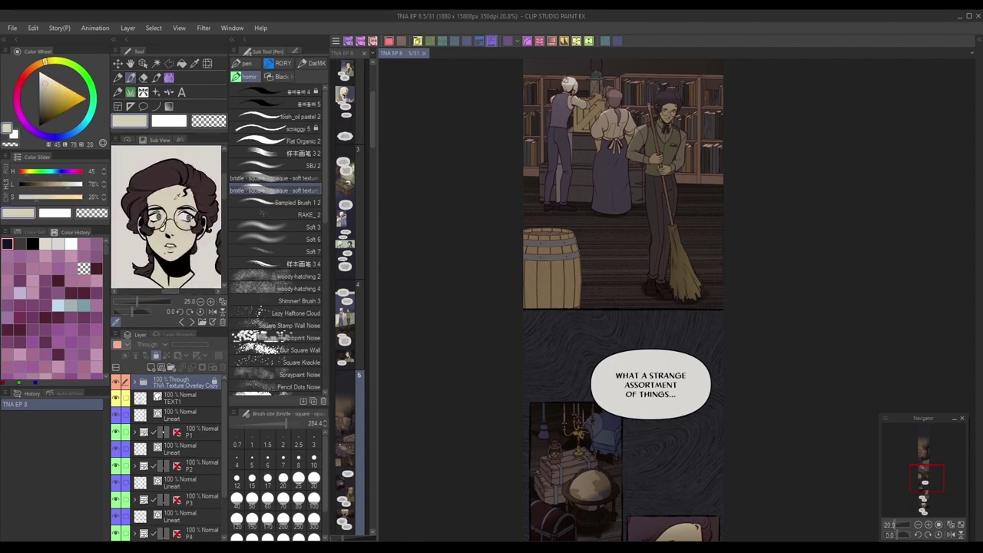
click(219, 244)
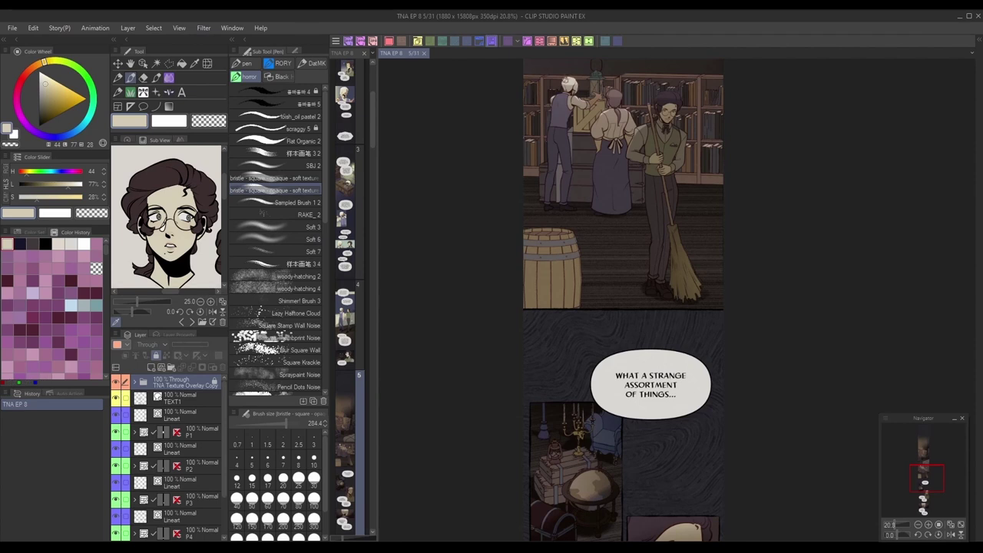
click(182, 321)
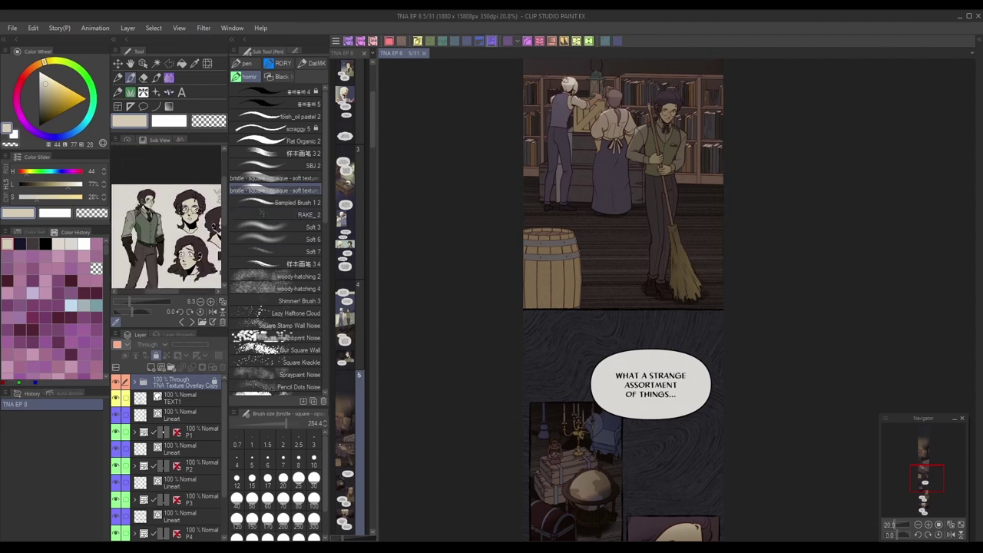
- Switch from colour history to colour sets, browse Standard, and return to the VAMPBYTE set
click(35, 232)
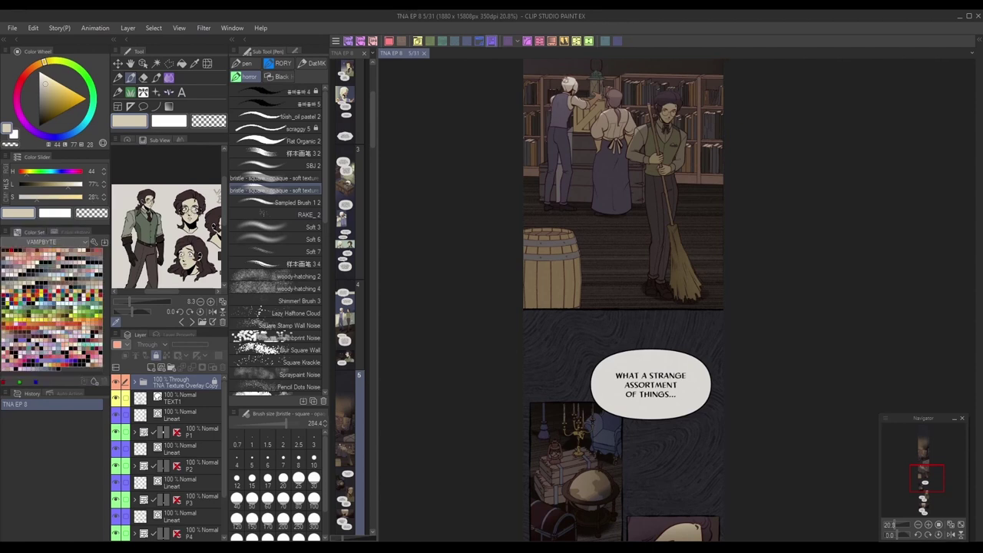
click(46, 242)
click(64, 410)
click(66, 245)
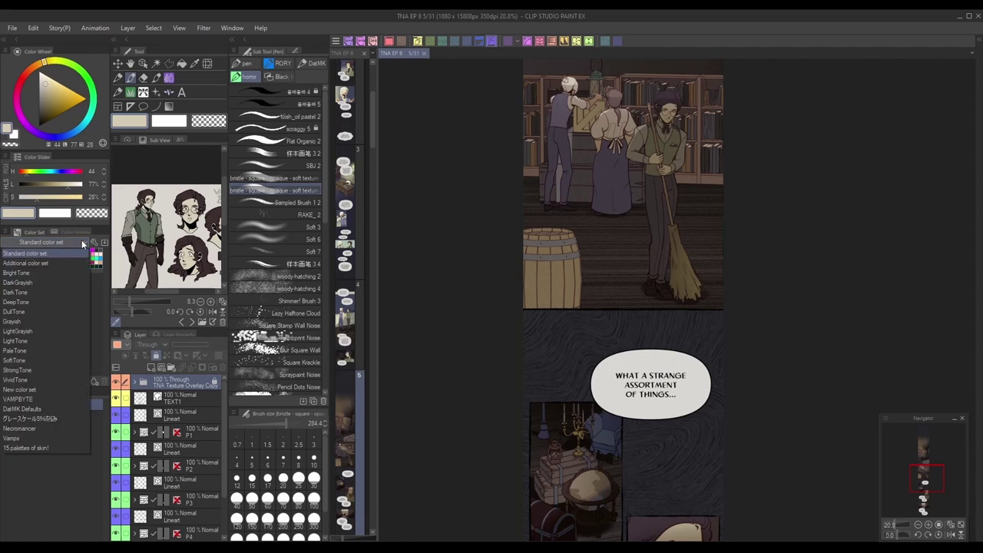
click(65, 244)
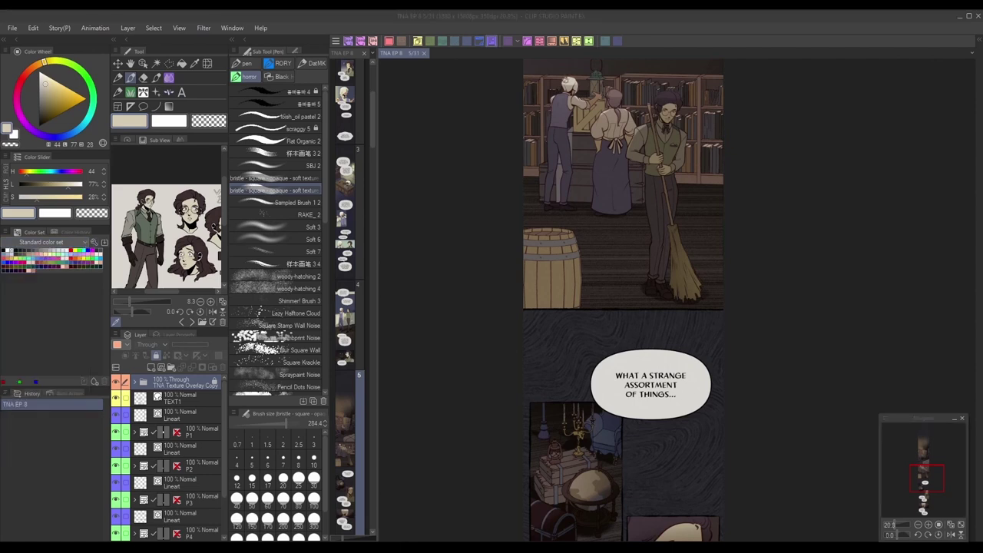
drag(234, 239, 381, 208)
click(362, 226)
click(27, 242)
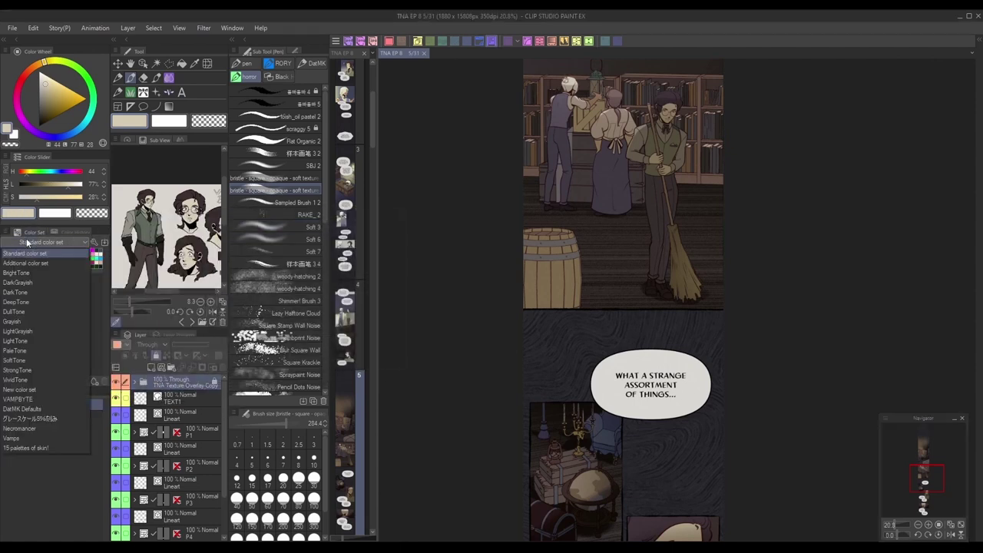
click(23, 399)
- Create the empty set 'New color set 1' and eyedrop the dark hair and face skin colours
click(94, 243)
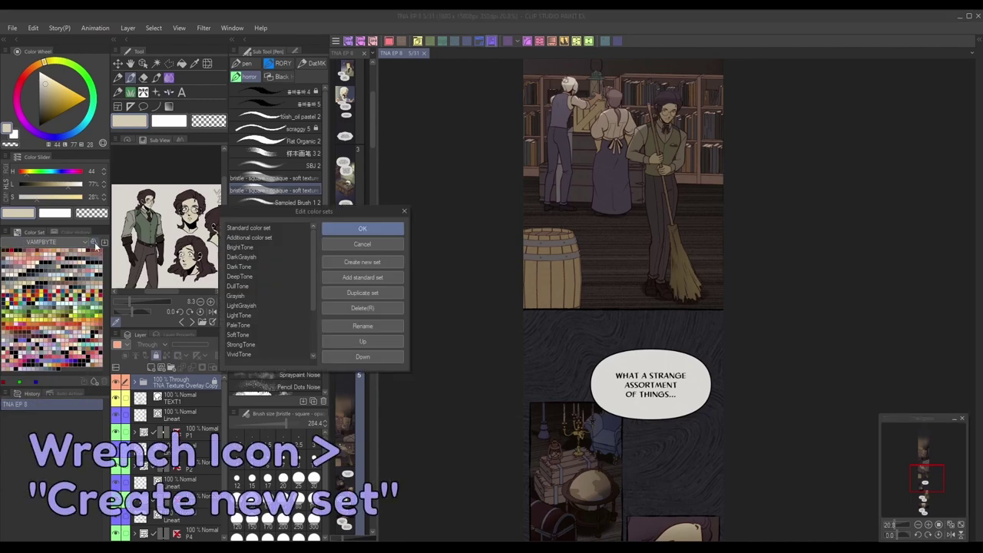
click(370, 263)
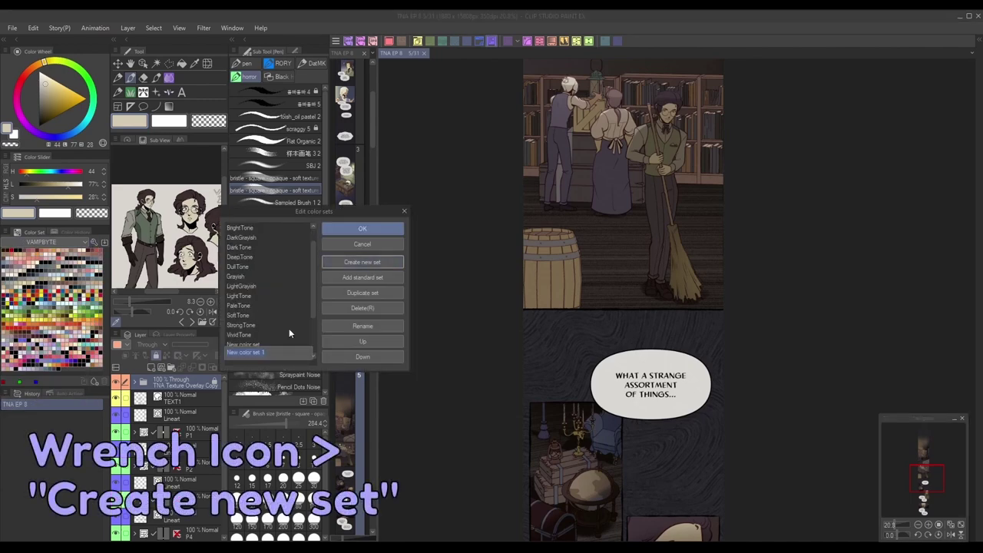
click(371, 229)
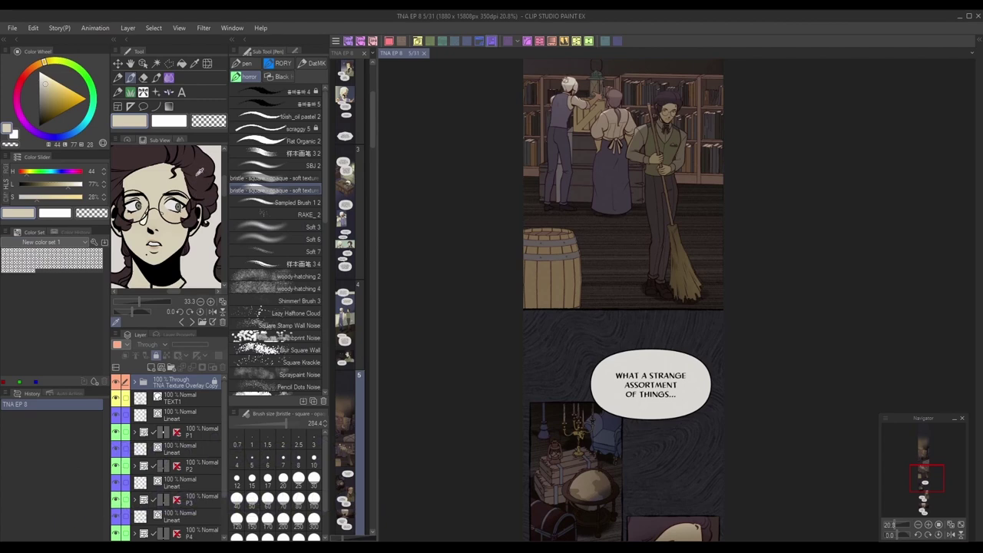
click(198, 170)
click(172, 205)
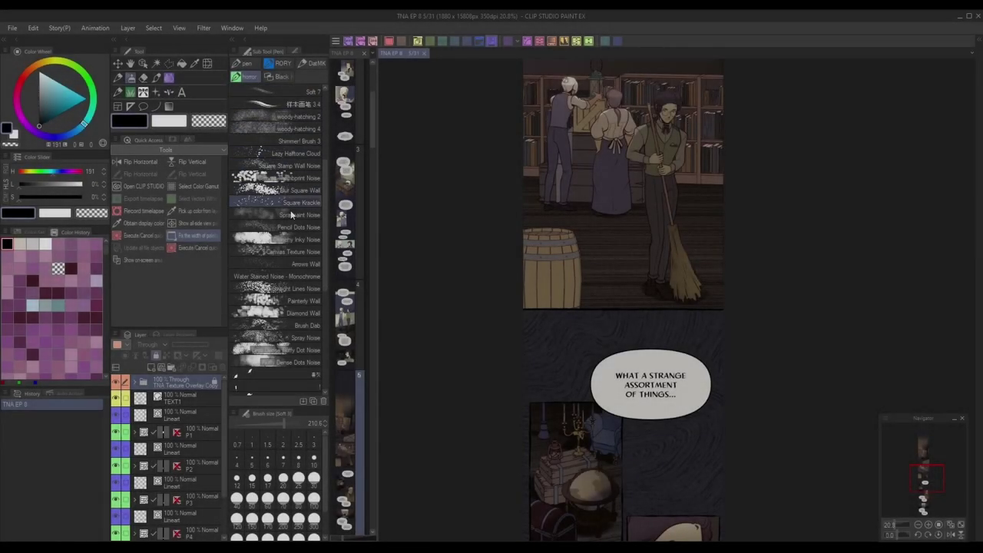
scroll(285, 215, down, 5)
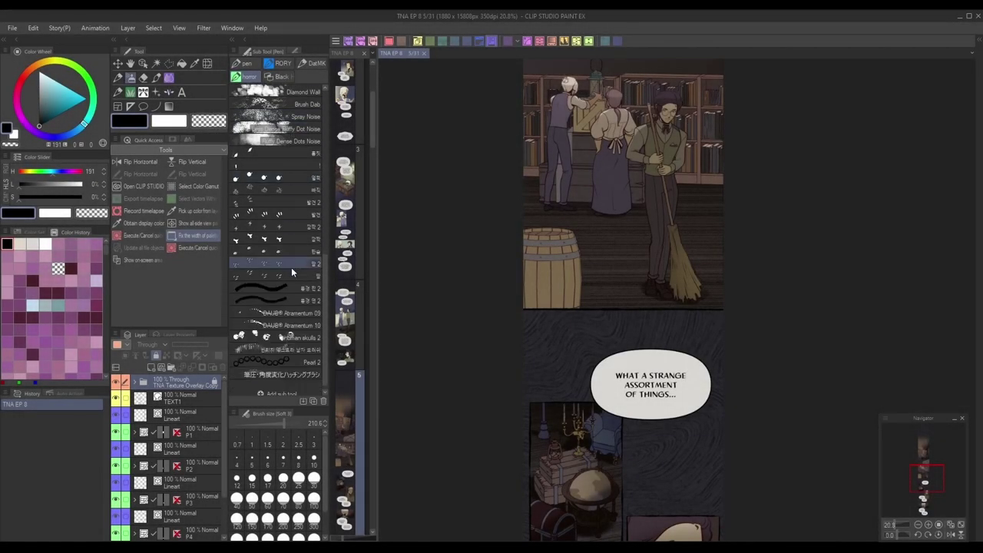
scroll(315, 373, up, 10)
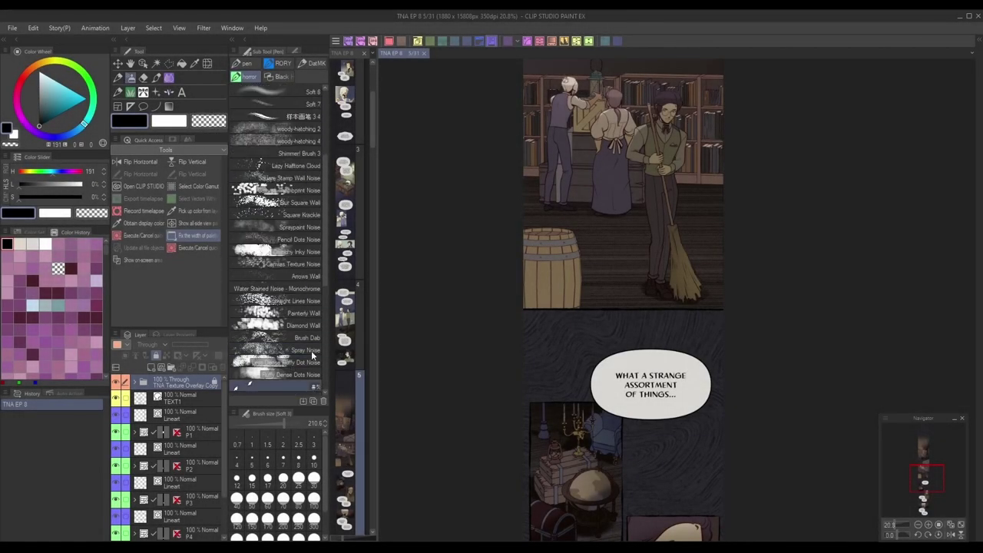
scroll(307, 350, up, 3)
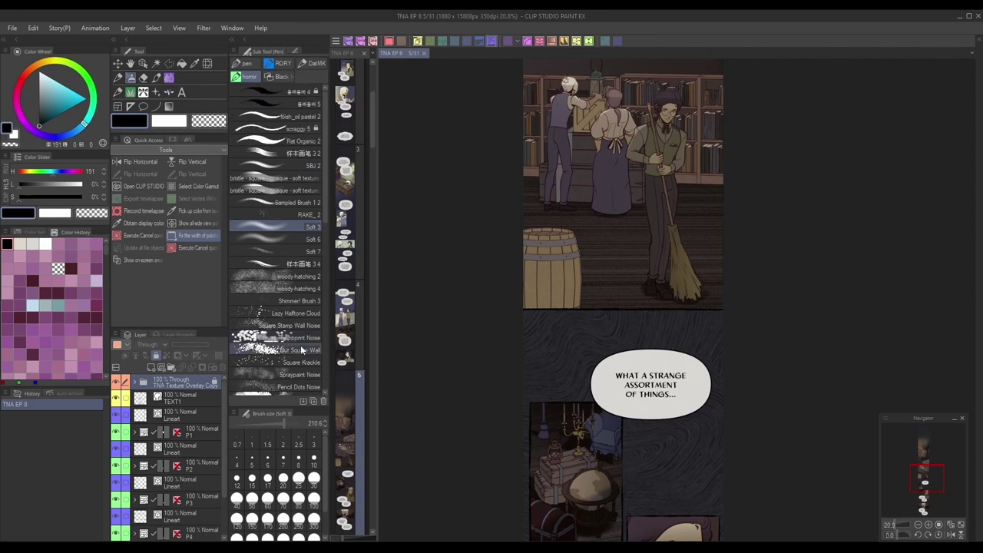